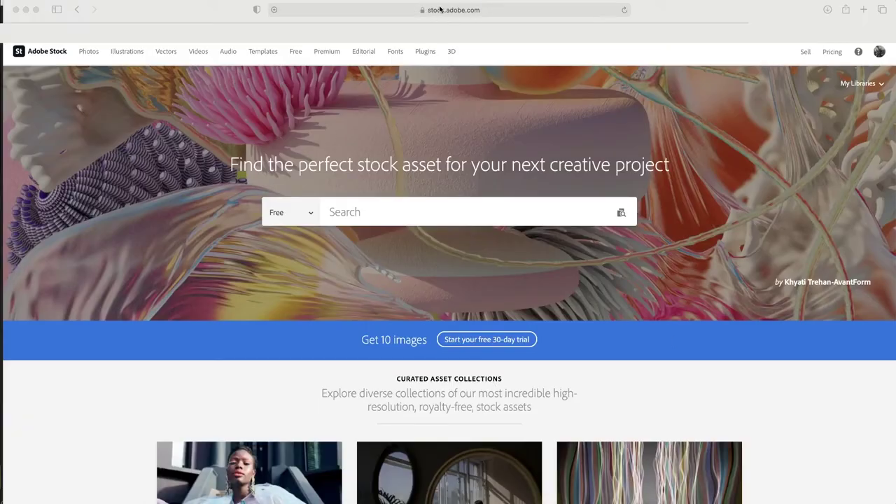
Search Adobe Stock for 'road' and filter the results to Videos
click(348, 213)
text(road)
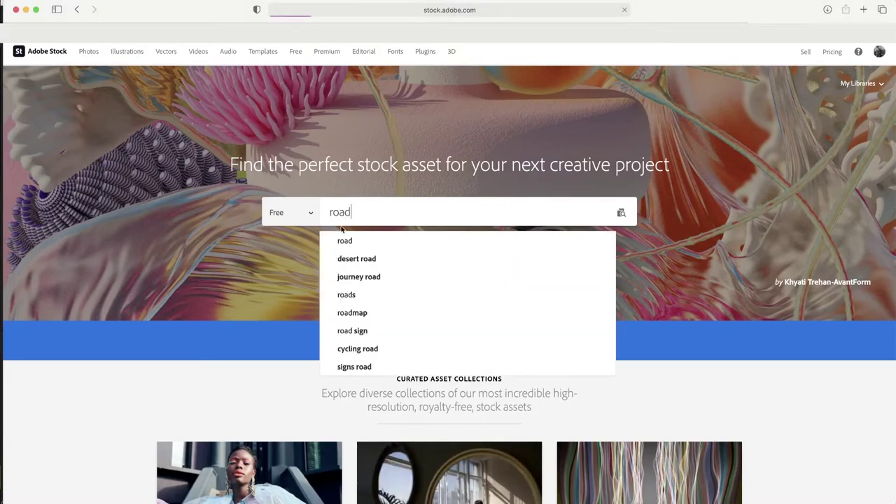
key(Return)
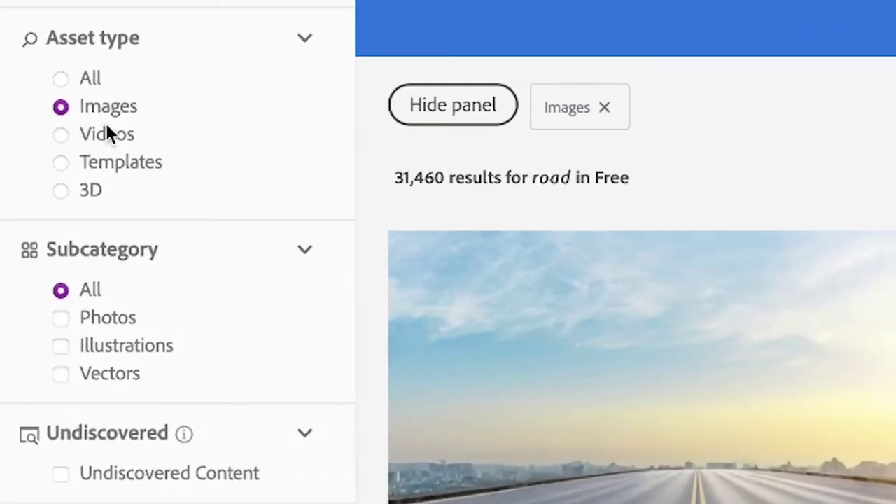
click(106, 123)
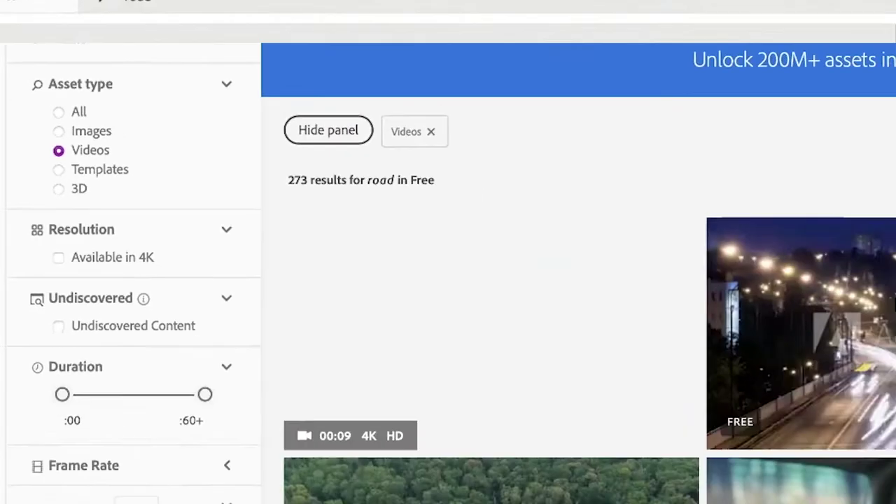
scroll(558, 362, down, 5)
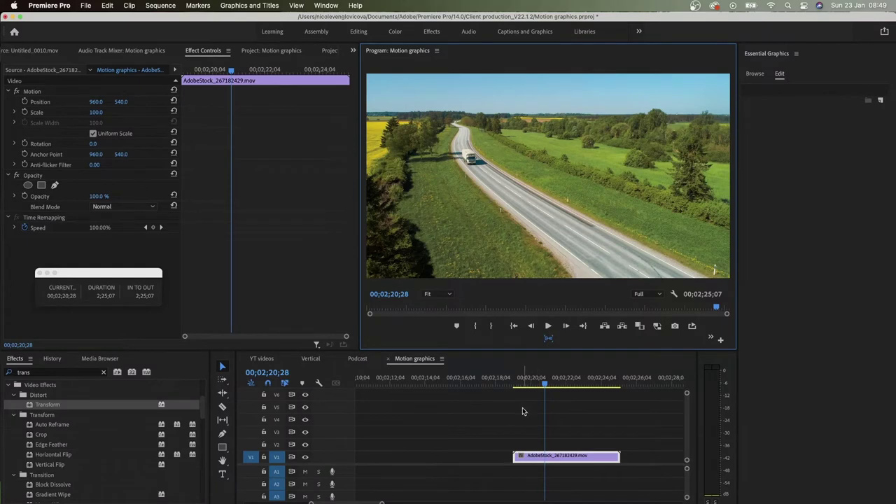
At 02;19;25, add a 'day 1' text title on the road clip
click(523, 407)
click(527, 379)
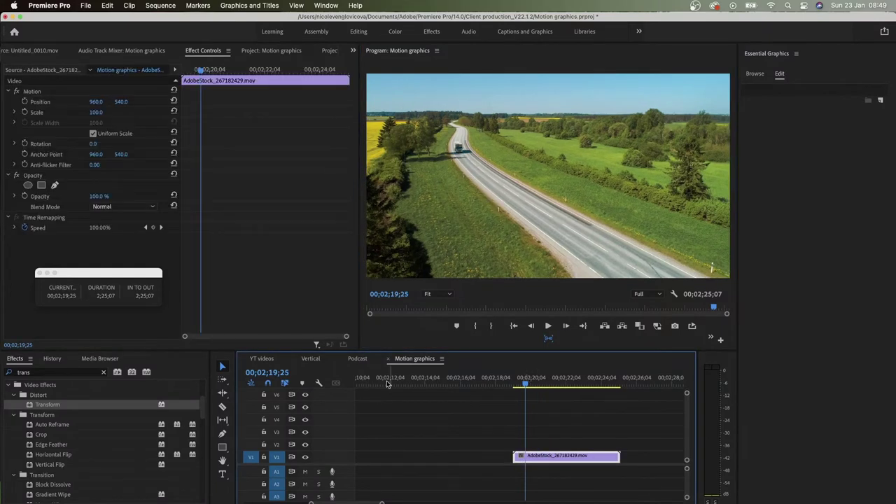
click(223, 474)
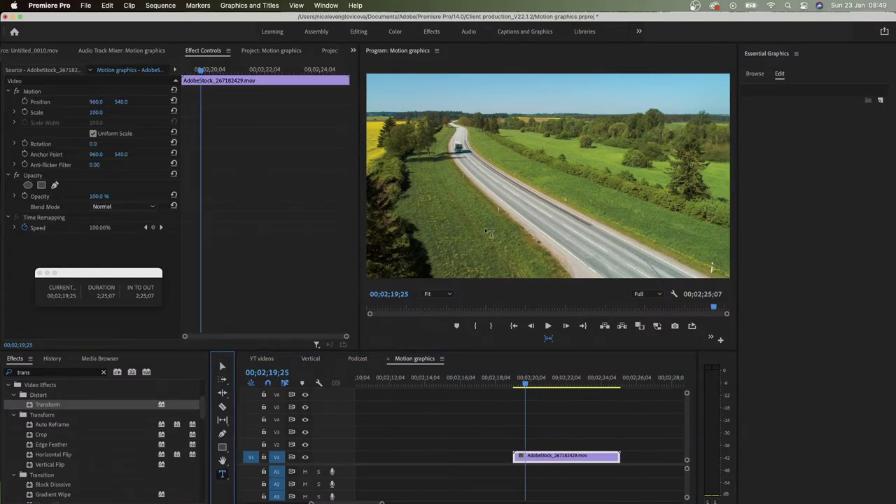
click(520, 213)
text(day)
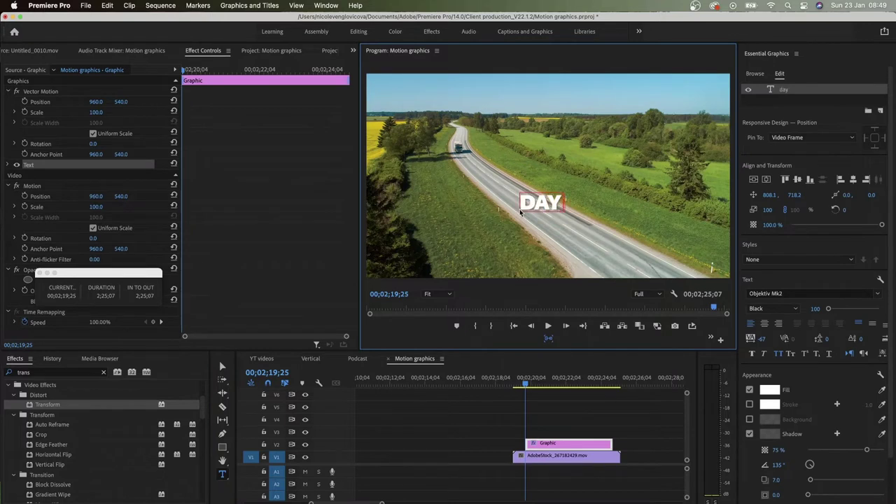
text( 1)
click(222, 367)
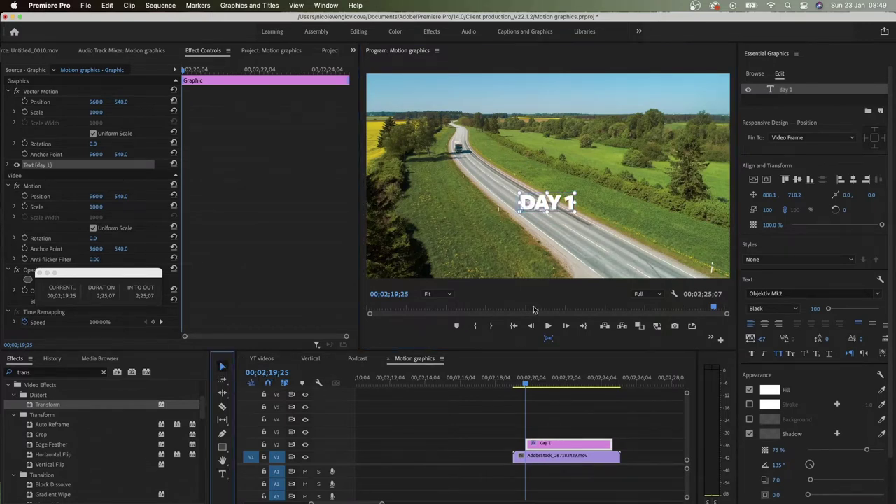
Move the DAY 1 title right and turn its text shadow back on
drag(557, 203, 596, 205)
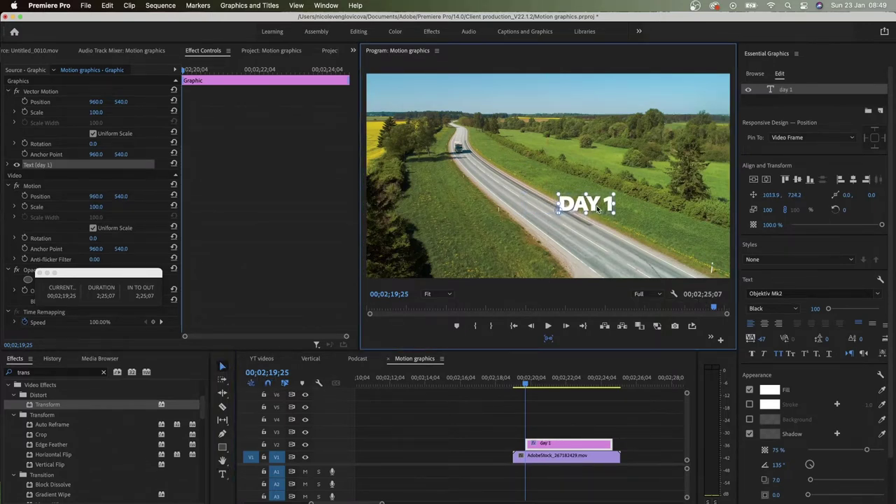
click(800, 295)
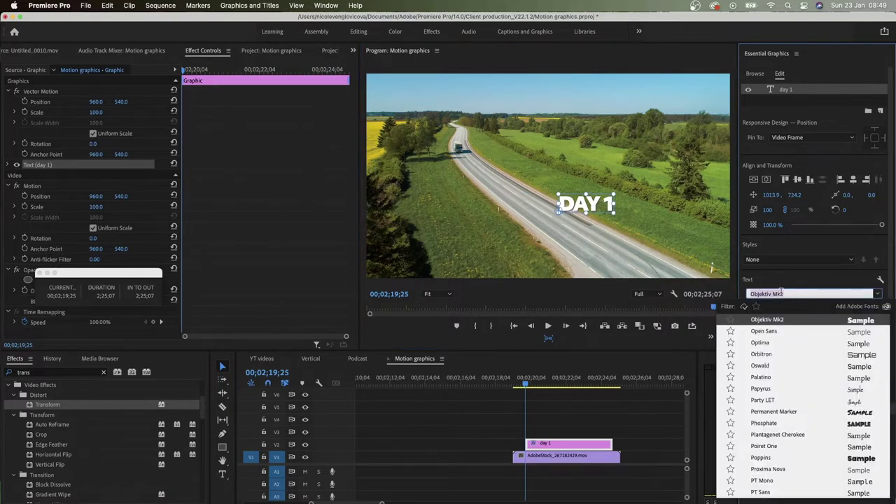
click(784, 271)
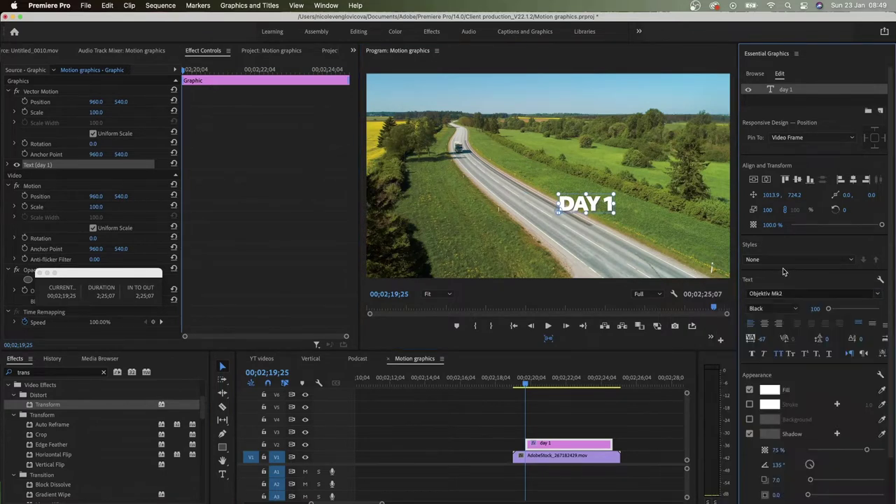
click(750, 434)
Position the DAY 1 title over the roadside grass and scale it to 163%
drag(591, 205, 634, 210)
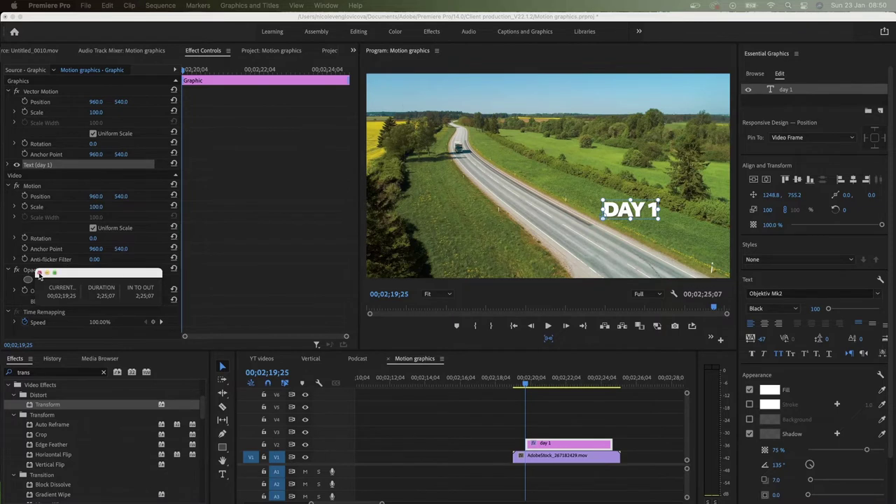
click(39, 274)
drag(642, 210, 626, 211)
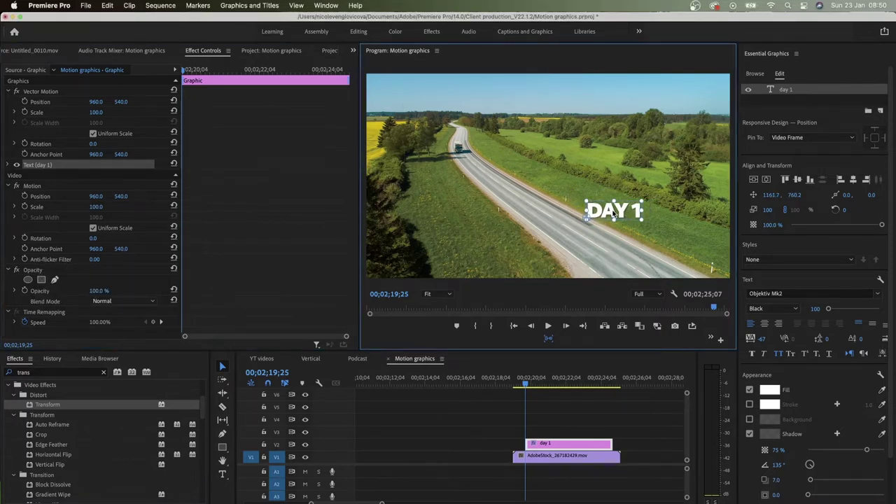
drag(643, 202, 677, 190)
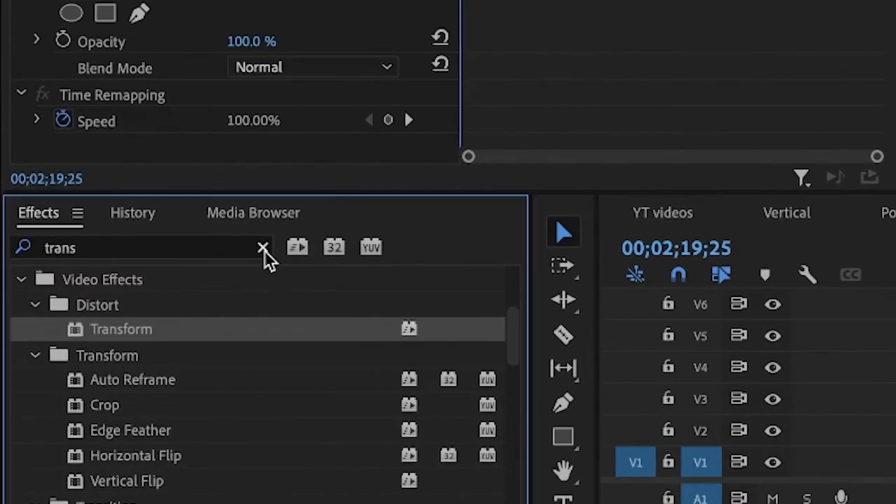
click(263, 248)
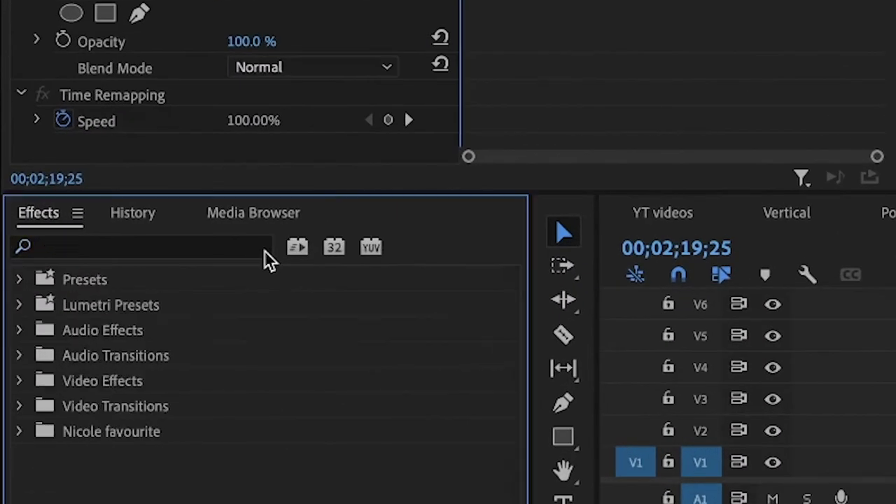
Apply the Transform effect to the day 1 title clip
click(97, 252)
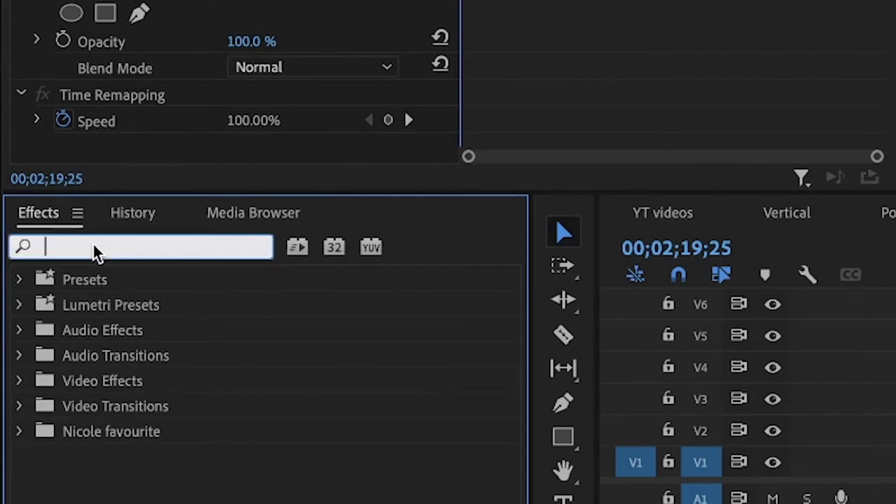
text(trans)
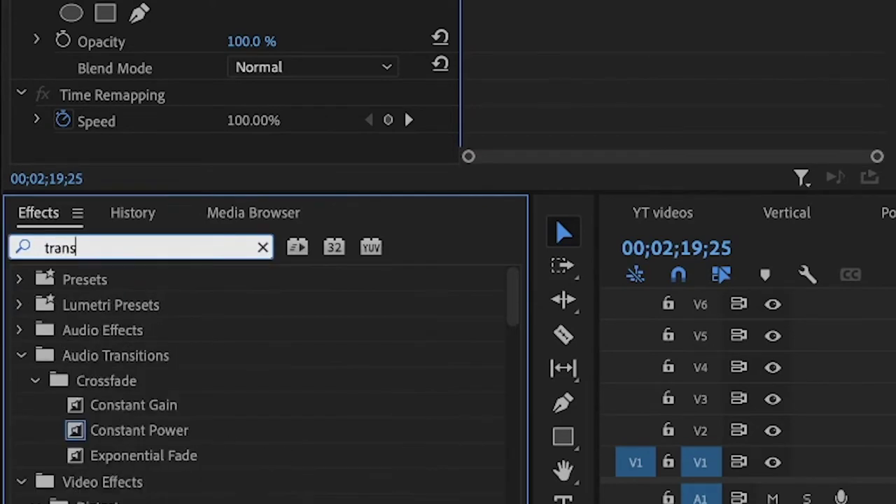
text(form)
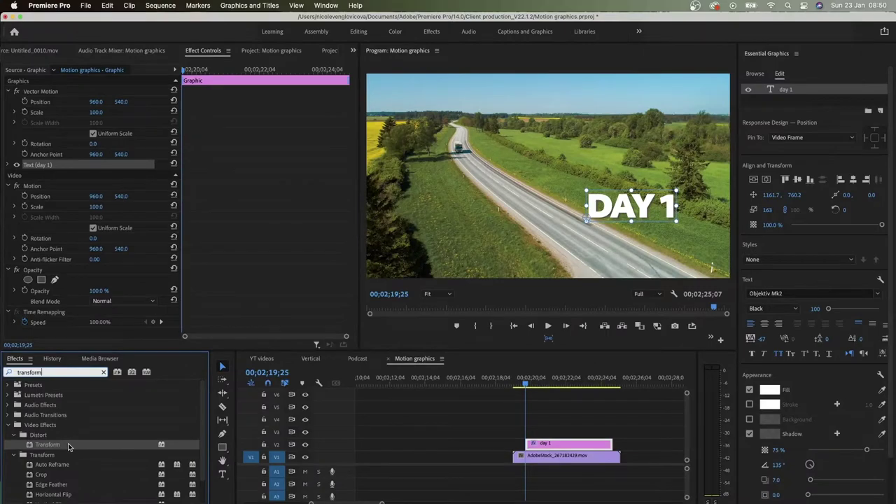
drag(68, 443, 554, 449)
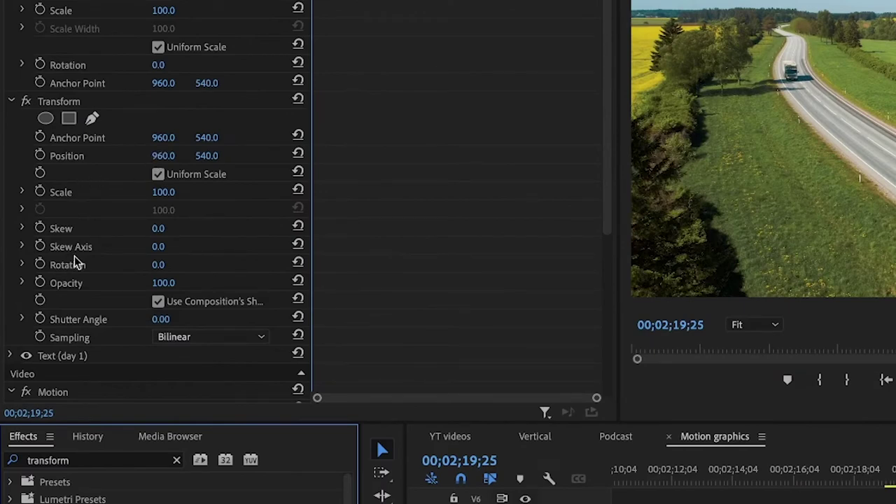
Set the Transform rotation to 27° and position to 1051, 397
drag(158, 267, 180, 267)
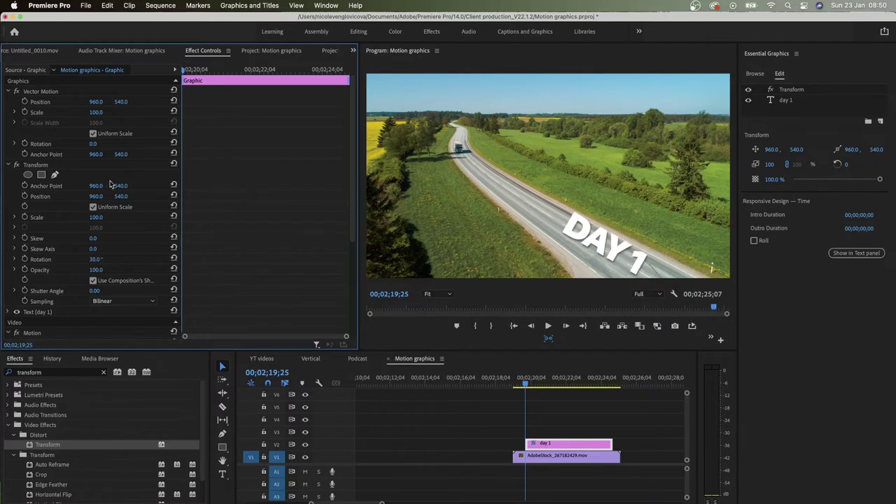
mouse_move(125, 194)
mouse_down()
mouse_move(95, 195)
mouse_move(126, 196)
mouse_up()
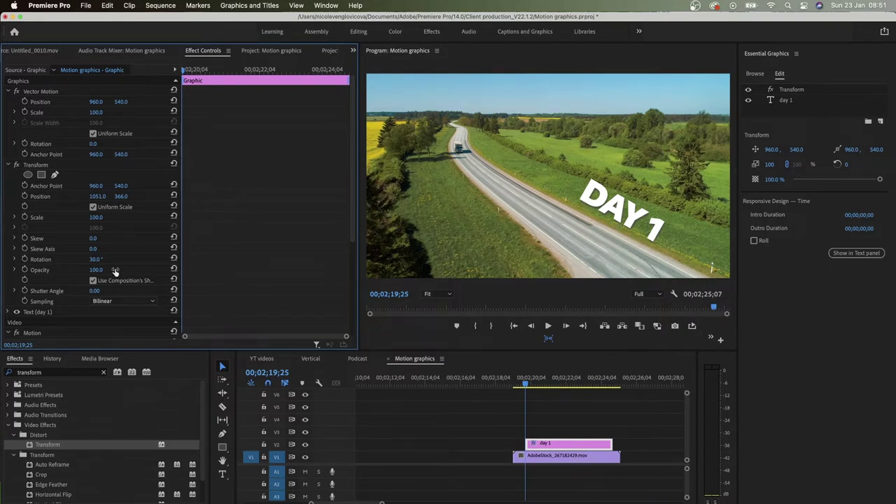
mouse_move(97, 259)
mouse_down()
mouse_move(105, 259)
mouse_move(93, 259)
mouse_up()
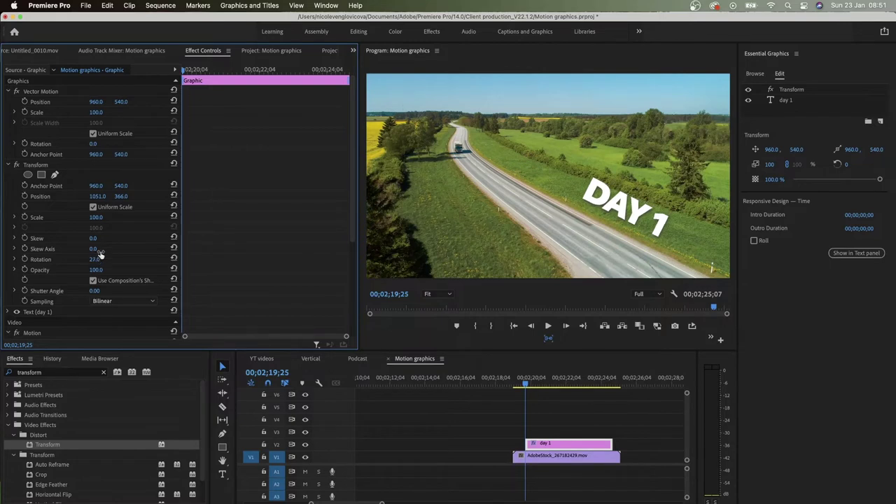
drag(120, 196, 126, 196)
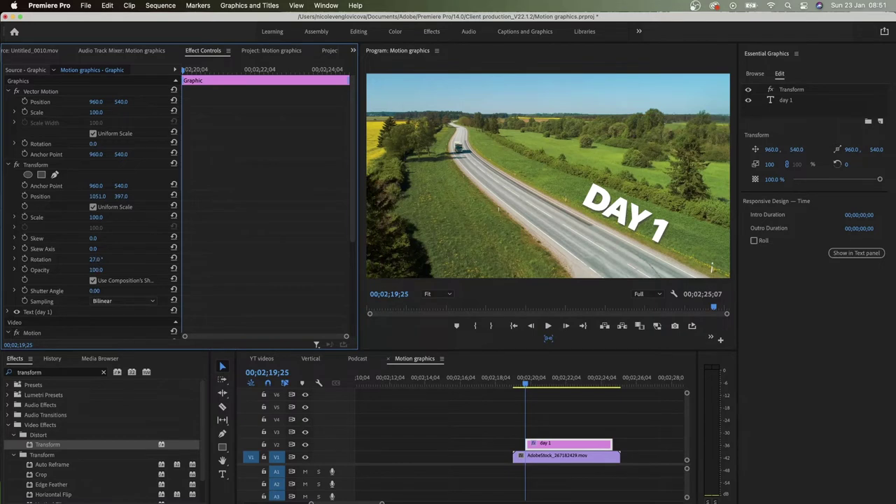
Set the Transform skew to -33, skew axis 245 and rotation 26
drag(95, 259, 97, 259)
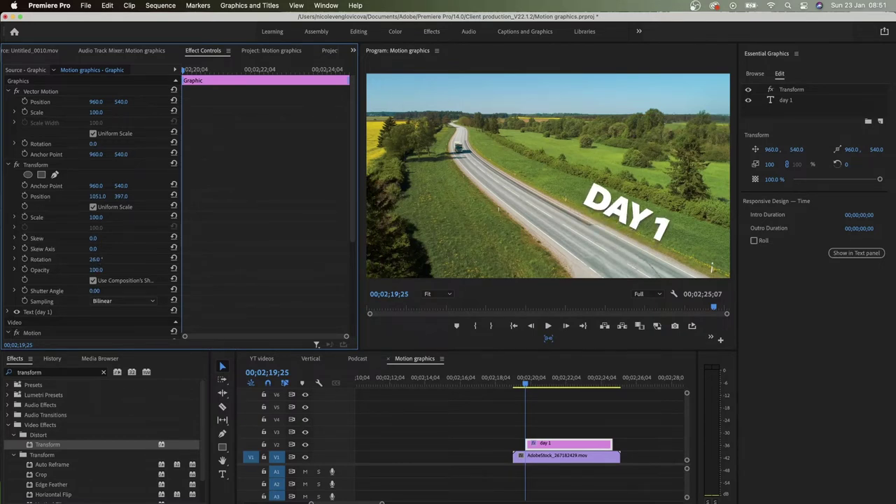
mouse_move(93, 238)
mouse_down()
mouse_move(81, 238)
mouse_move(140, 238)
mouse_move(42, 238)
mouse_move(110, 238)
mouse_up()
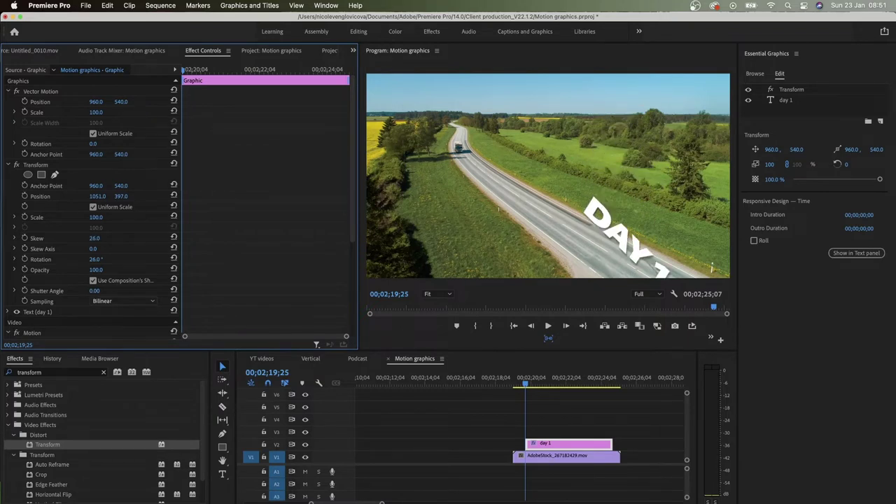
drag(109, 238, 68, 239)
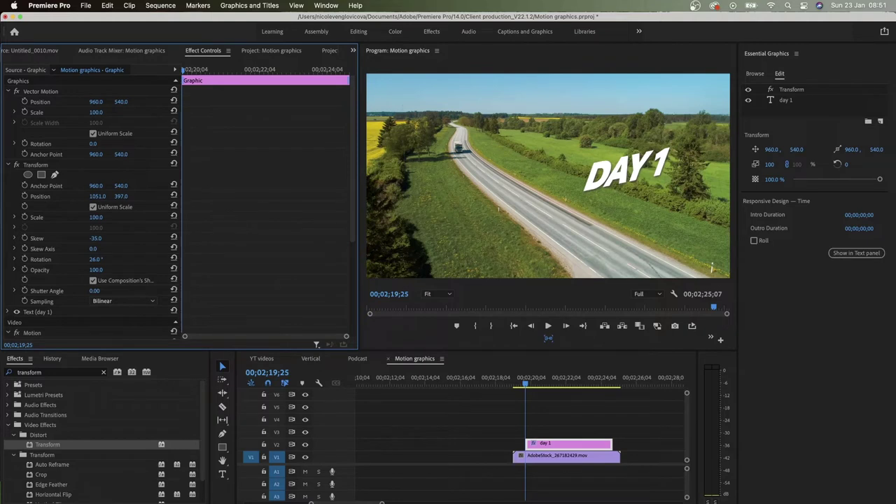
drag(67, 238, 69, 238)
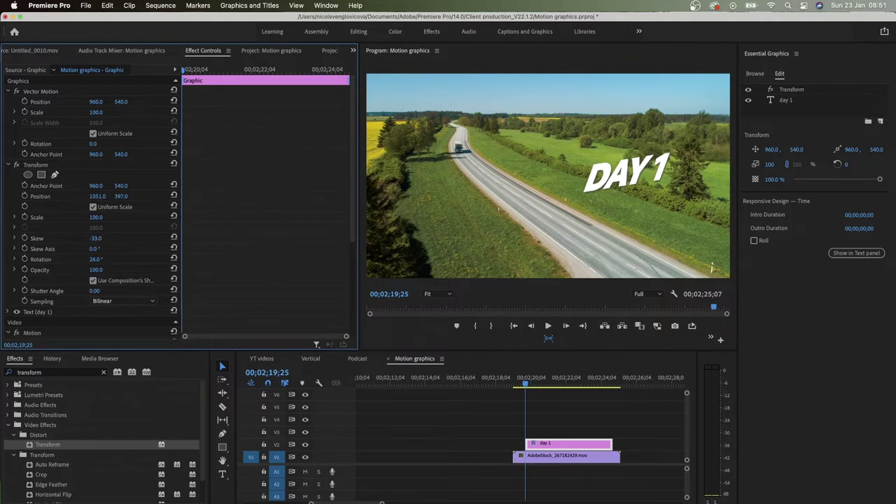
mouse_move(94, 249)
mouse_down()
mouse_move(197, 248)
mouse_move(100, 249)
mouse_up()
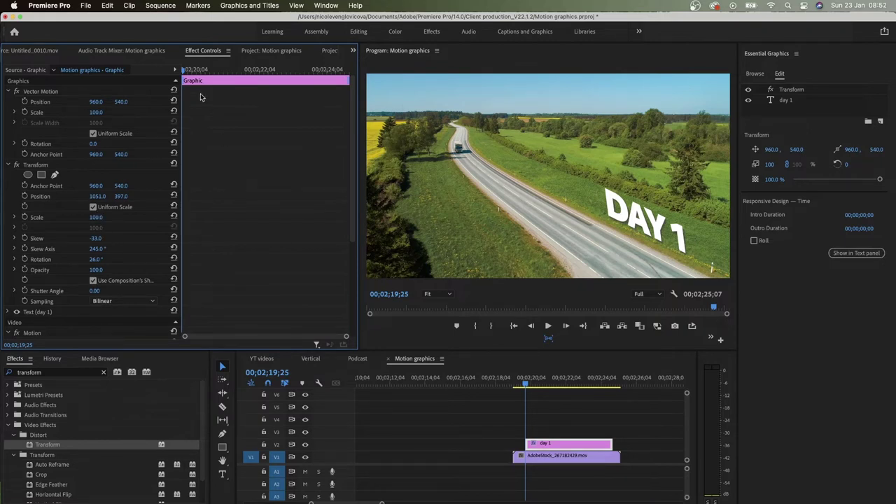
Lower the title's Transform opacity to 70% and preview it over the grass
key(space)
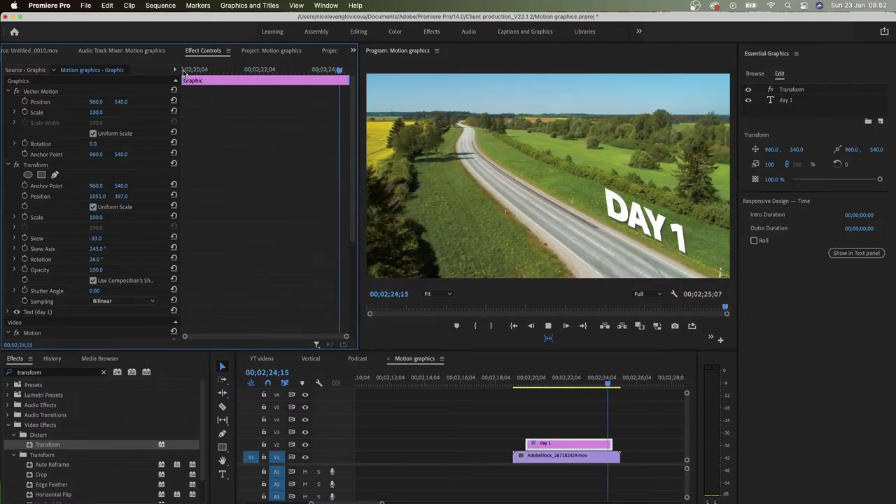
click(198, 71)
drag(196, 71, 166, 74)
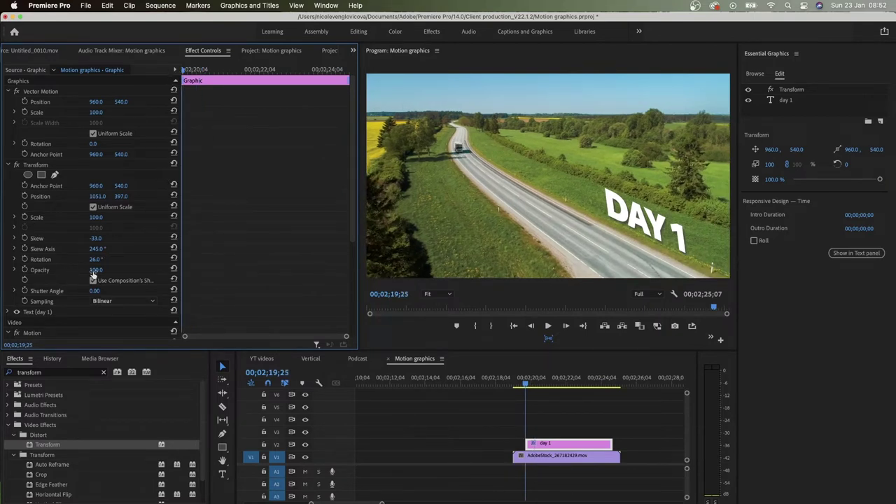
drag(96, 269, 73, 269)
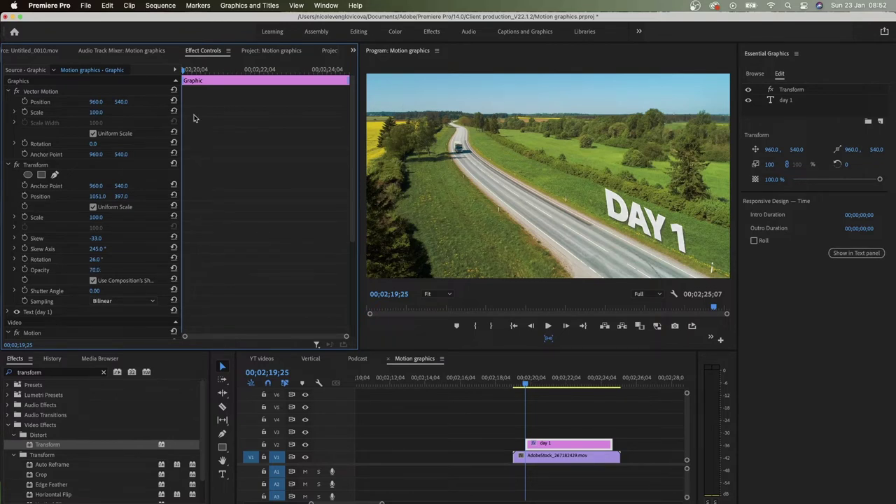
key(space)
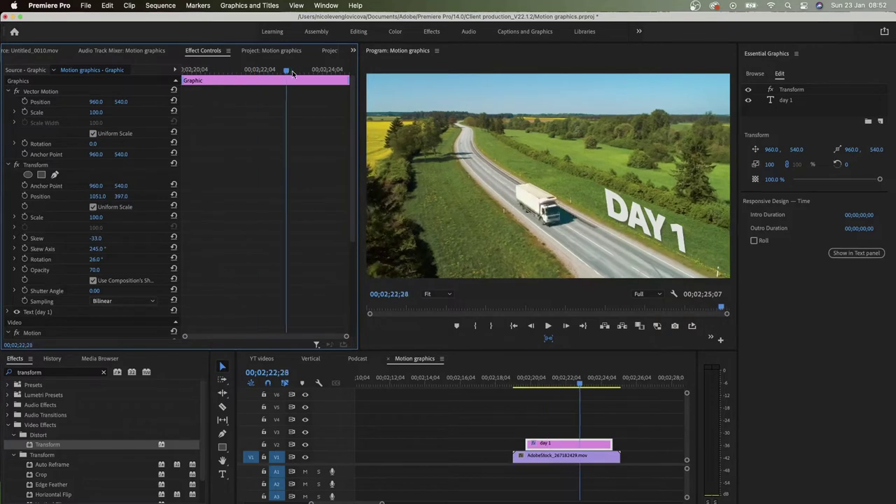
key(space)
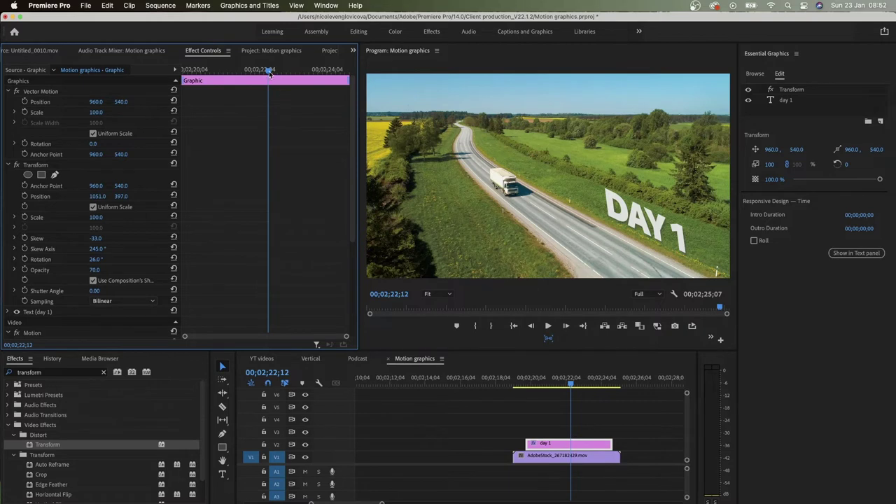
Keyframe the title's Position so it starts at Y 580 and rises to 397
drag(270, 73, 209, 78)
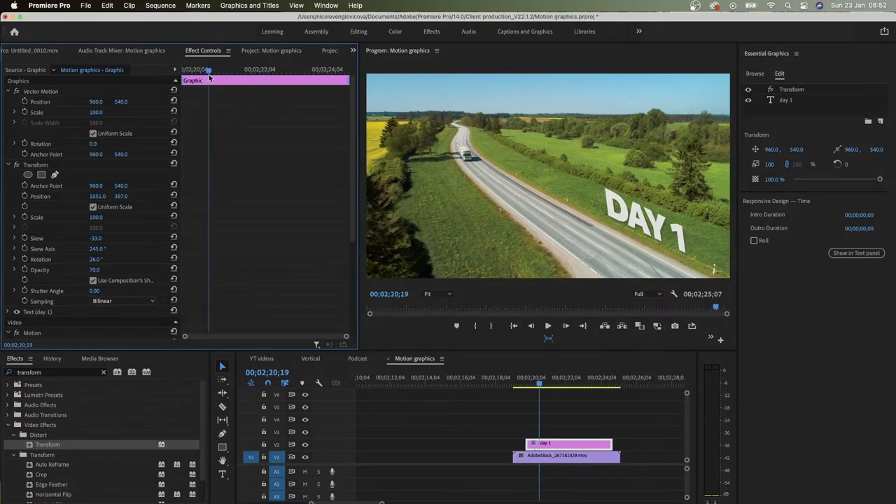
click(25, 196)
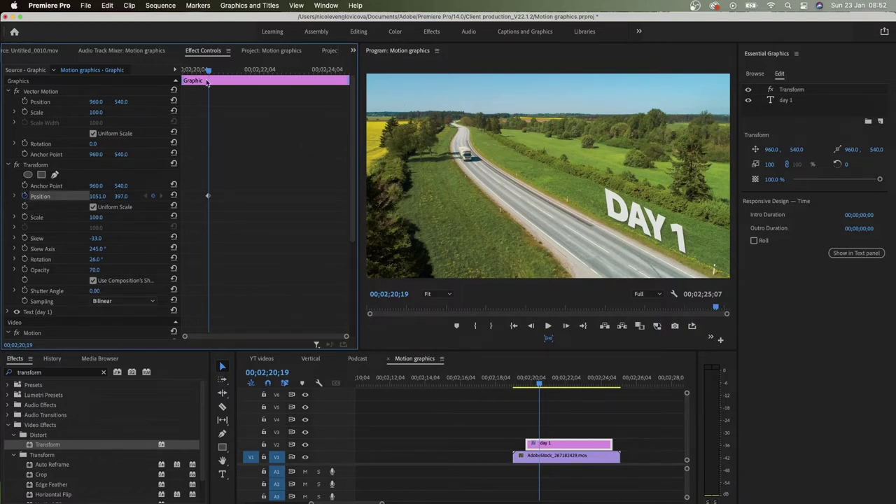
drag(207, 73, 171, 91)
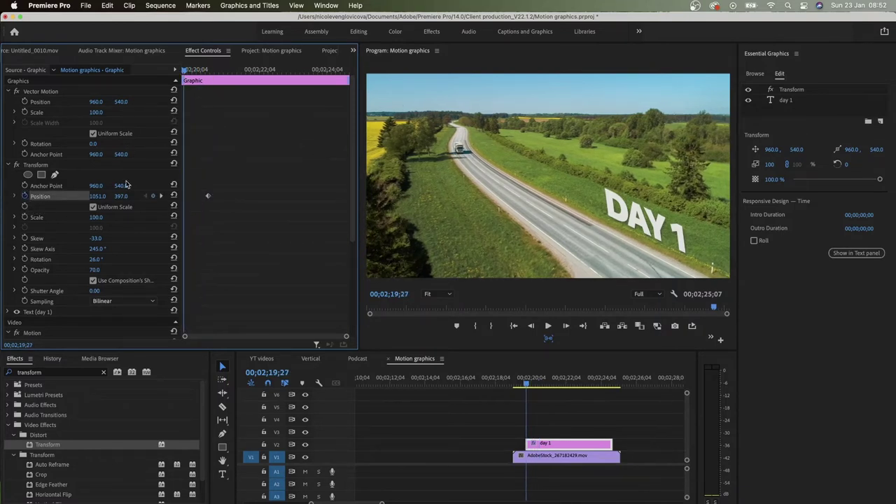
drag(120, 196, 156, 196)
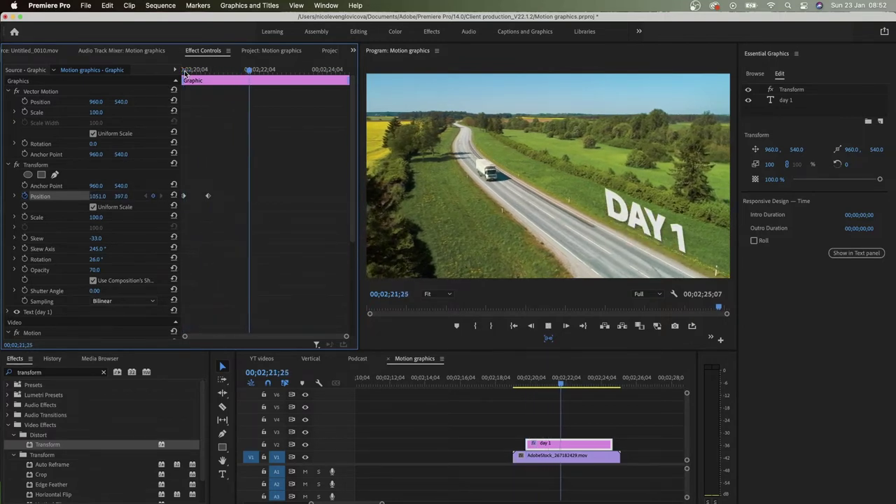
key(space)
drag(207, 76, 226, 68)
drag(214, 188, 177, 204)
Set Ease Out on the first Position keyframe and Ease In on the second
click(184, 198)
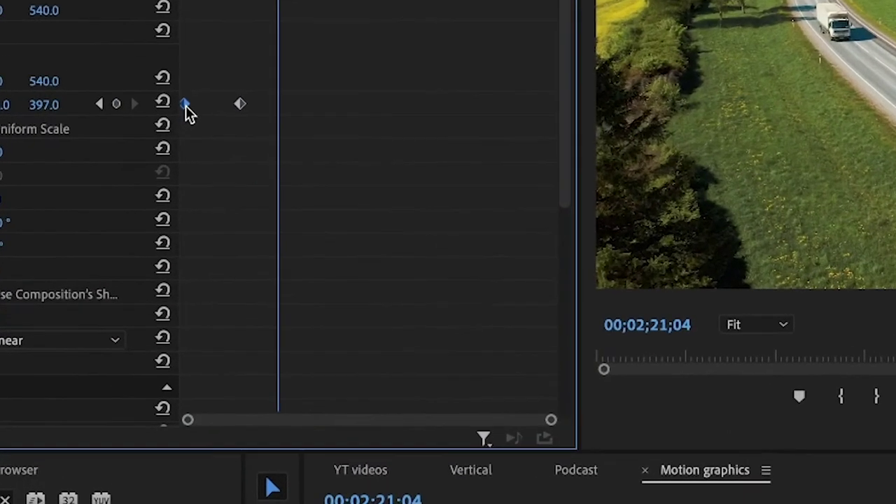
right_click(186, 105)
mouse_move(311, 319)
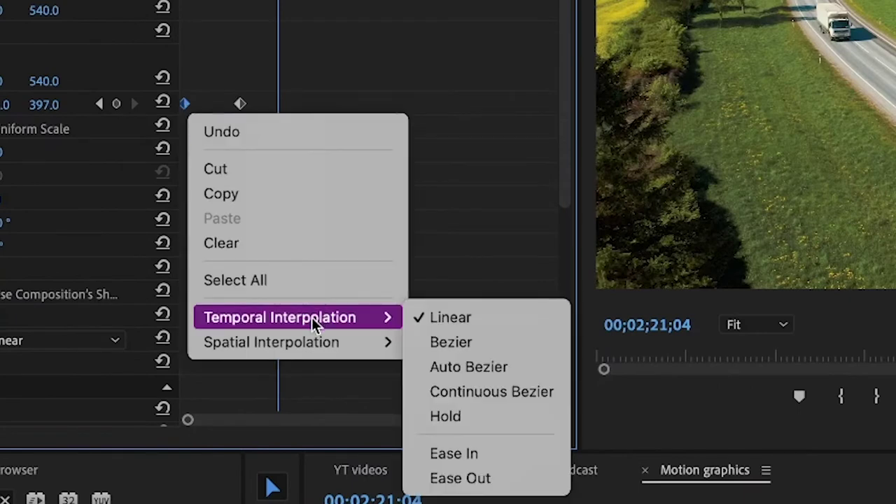
click(458, 478)
right_click(240, 103)
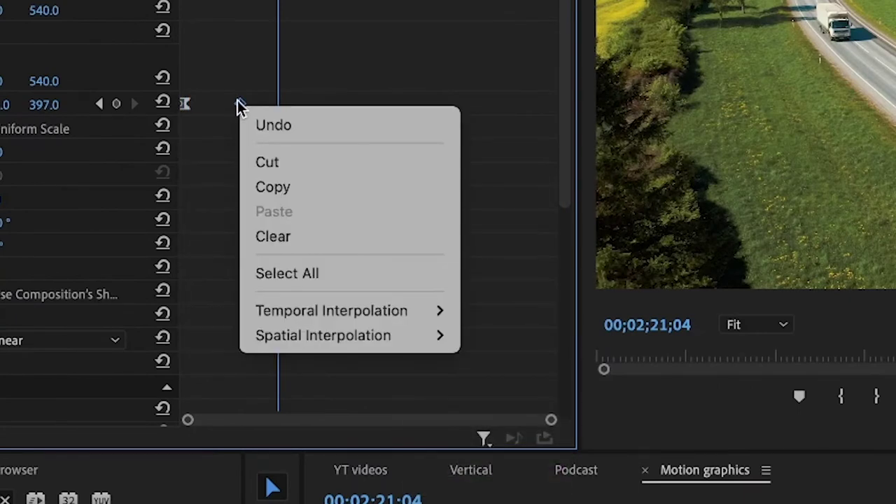
mouse_move(455, 310)
click(520, 448)
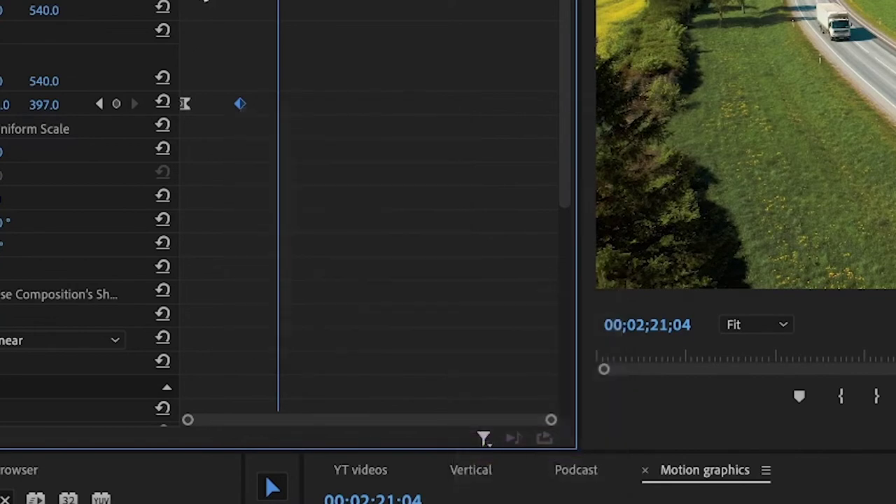
key(j)
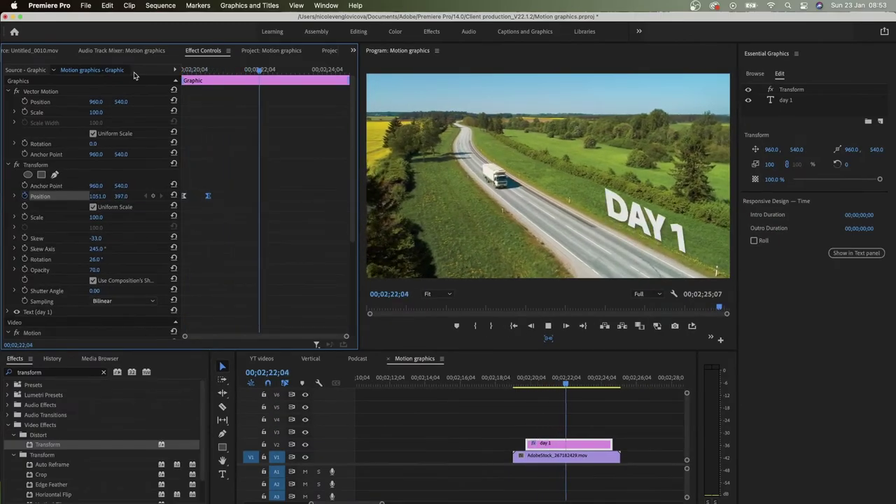
key(space)
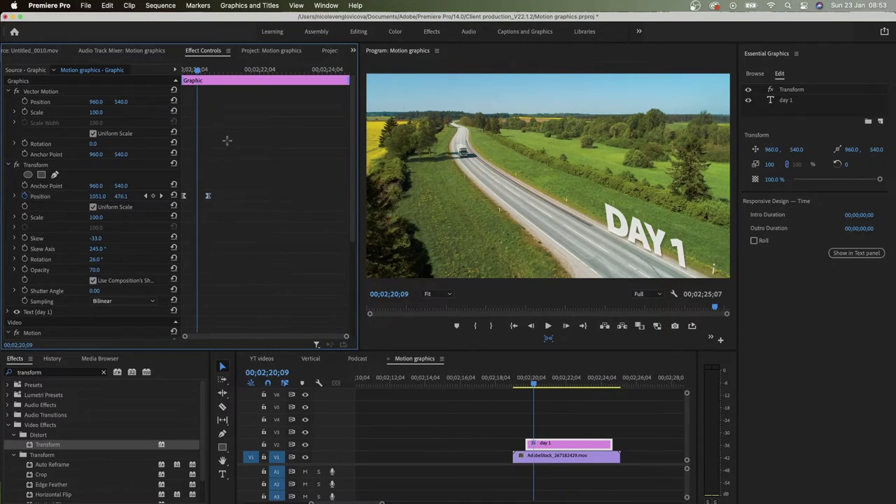
Retime the end Position keyframe, moving it earlier then slightly later
drag(207, 199, 196, 201)
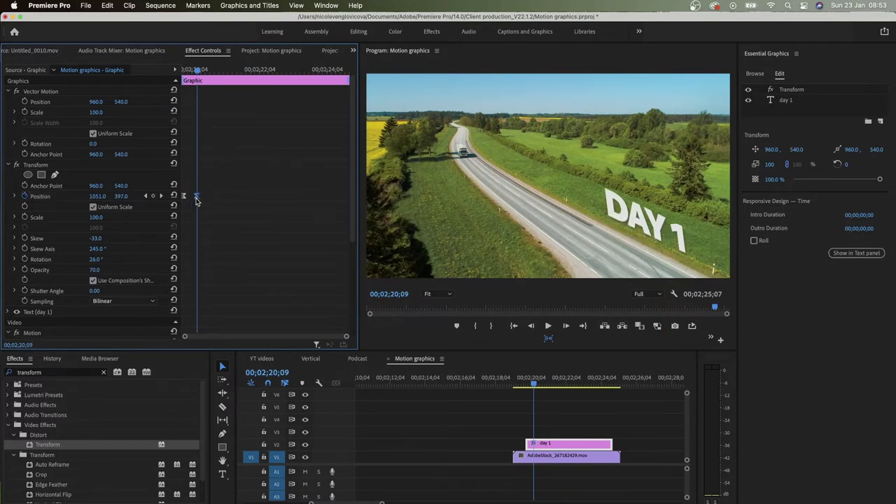
drag(189, 70, 158, 68)
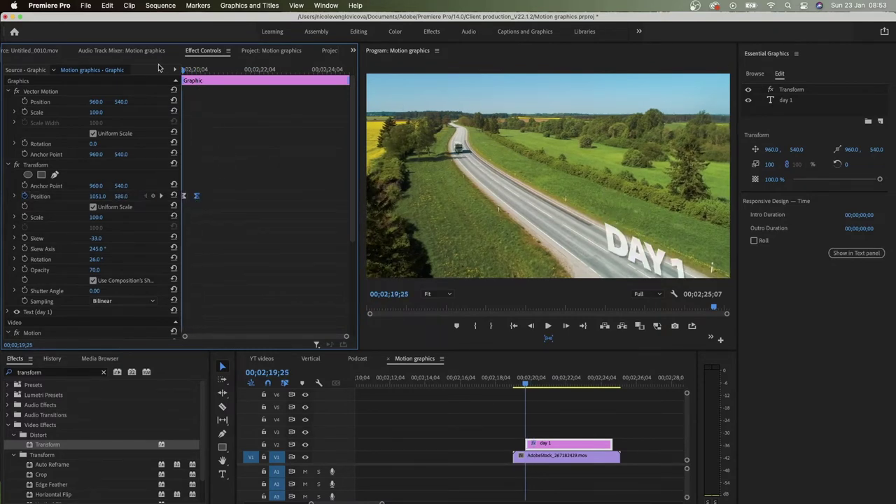
key(space)
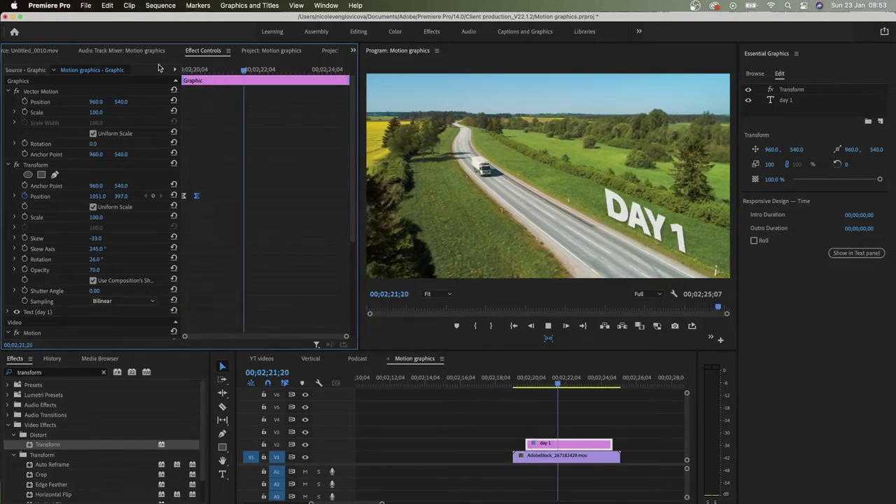
key(space)
drag(196, 196, 203, 201)
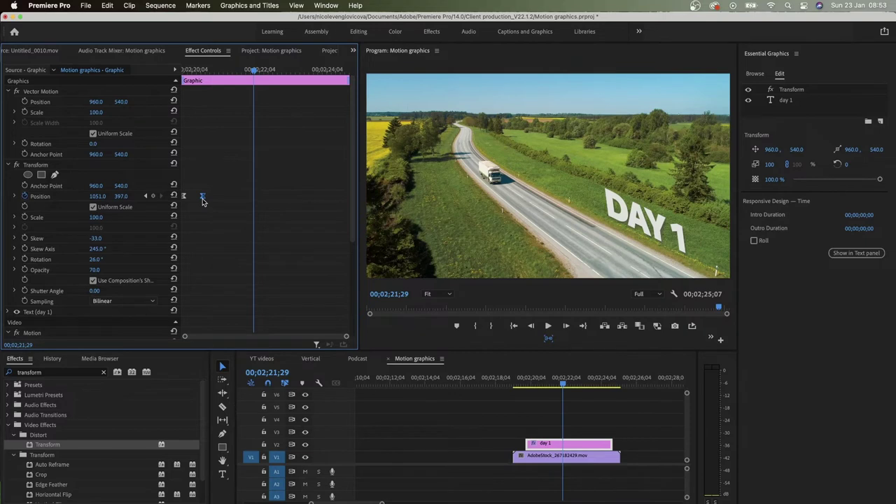
scroll(128, 175, down, 5)
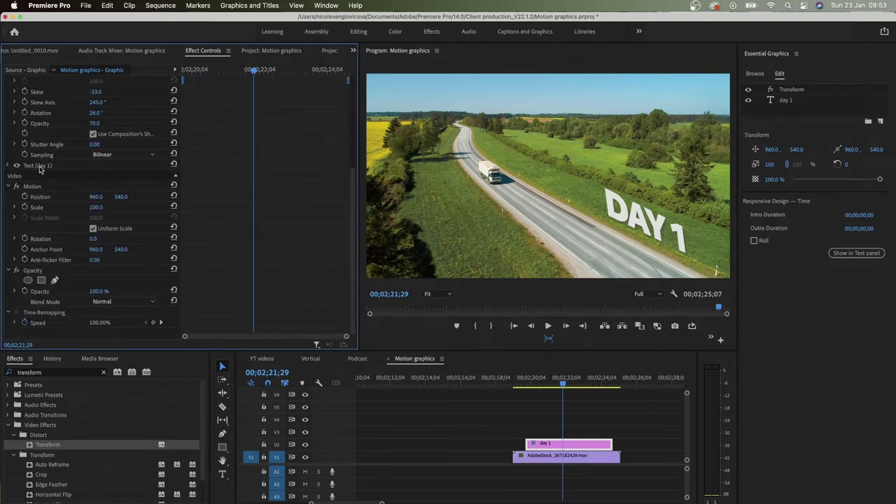
Draw a pen opacity mask along the grass line so DAY 1 emerges from it
click(8, 166)
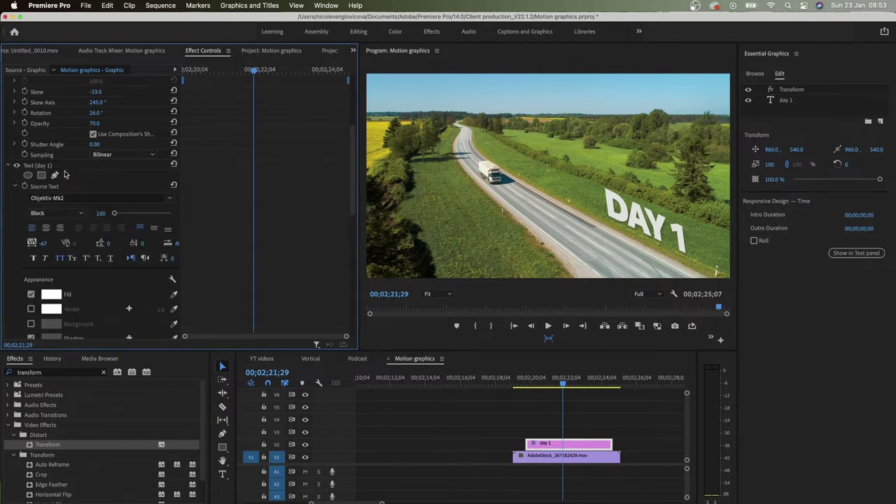
click(9, 166)
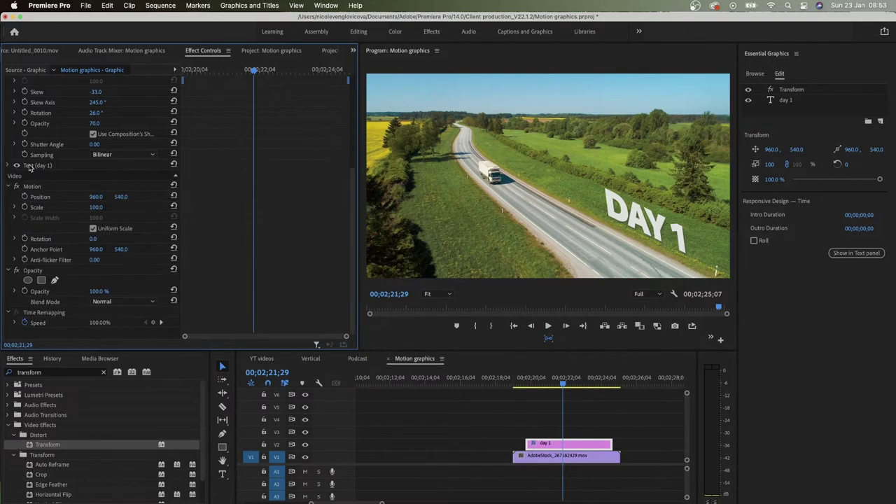
click(55, 281)
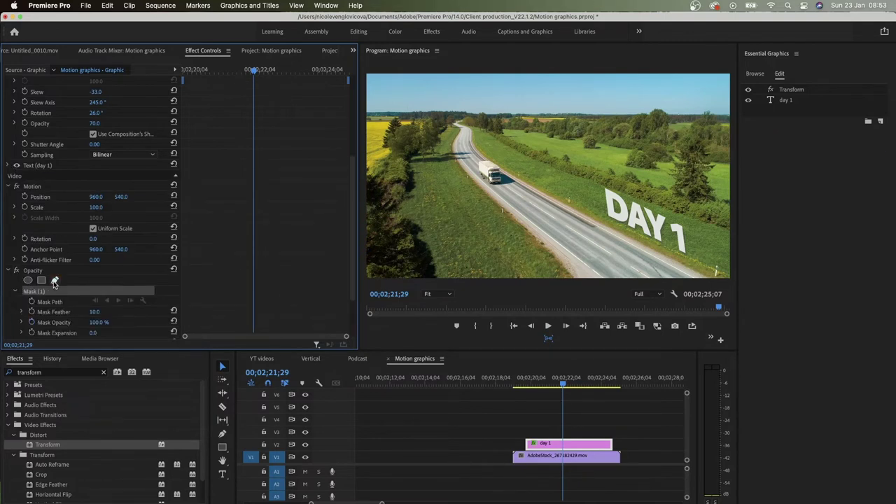
click(601, 216)
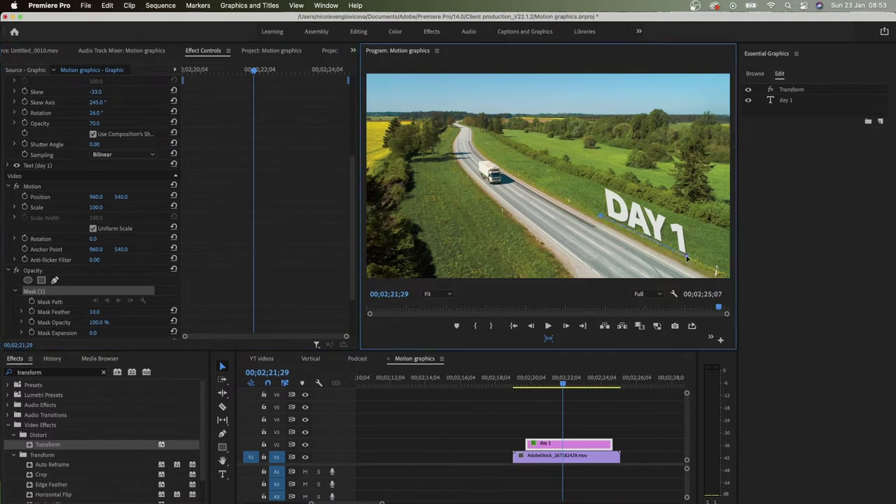
click(602, 176)
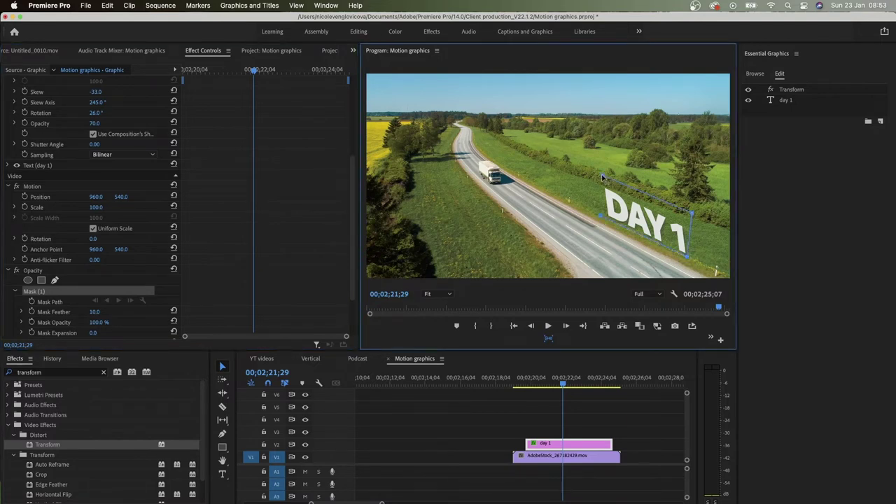
click(601, 217)
drag(255, 72, 149, 68)
scroll(233, 180, up, 5)
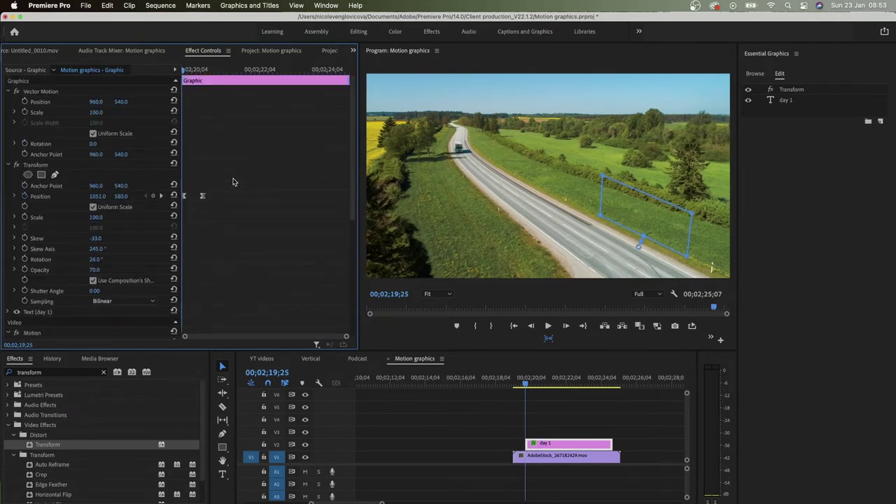
key(space)
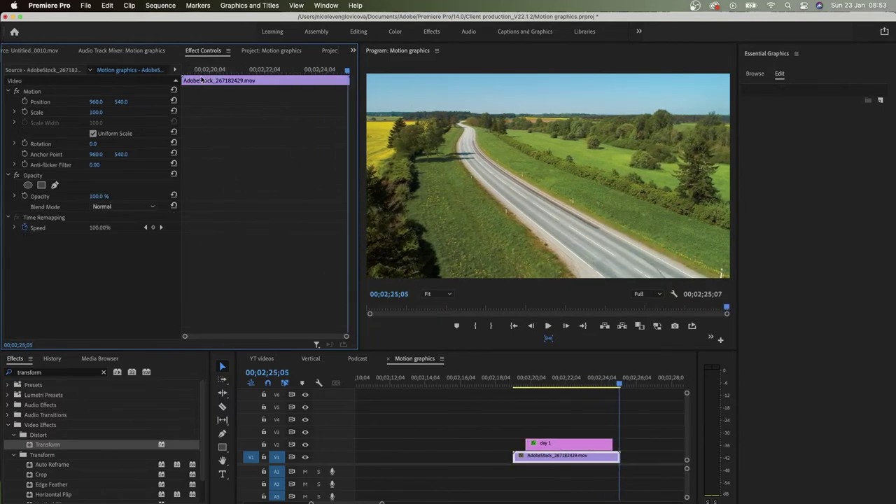
Set the title's responsive intro and outro durations to 15 frames and preview
click(539, 444)
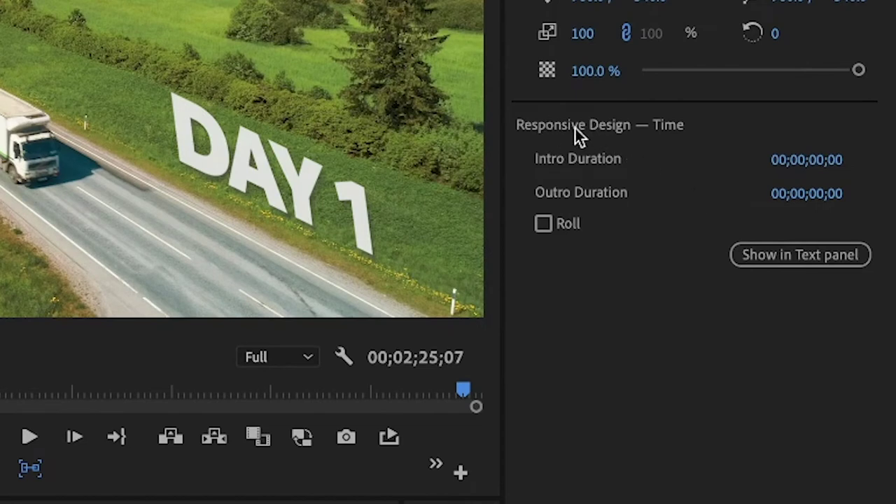
click(823, 161)
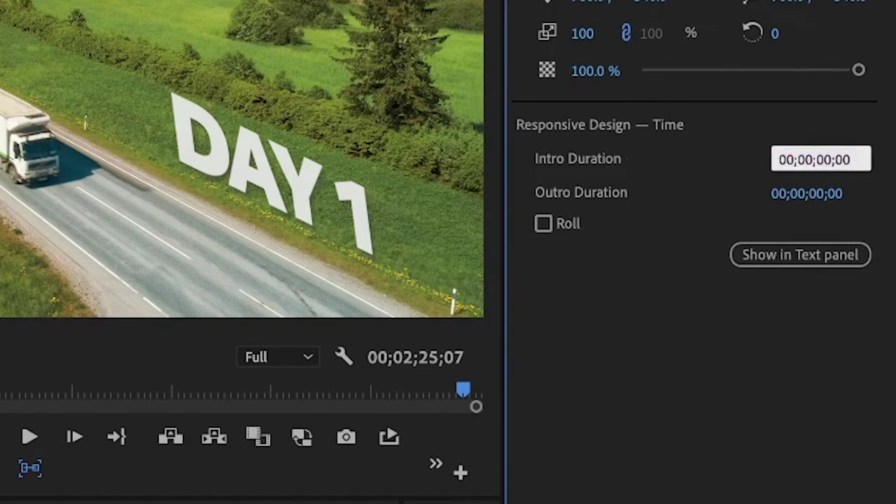
key(BackSpace)
key(BackSpace)
text(15)
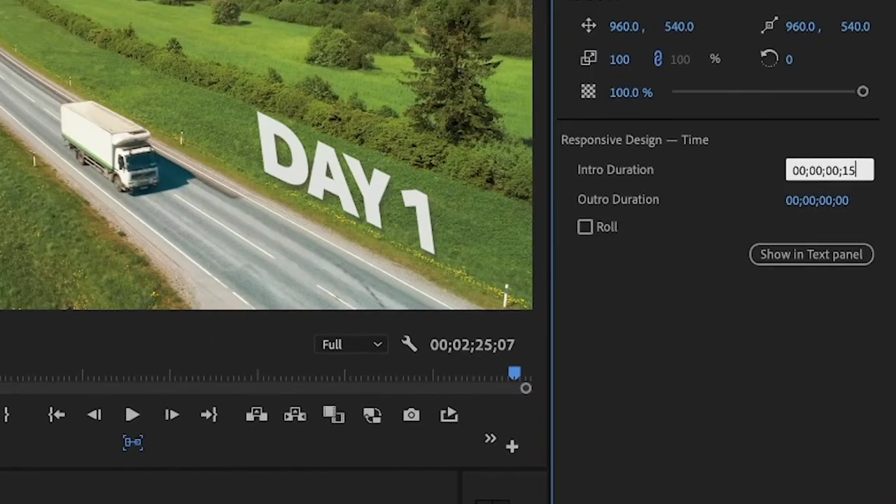
key(Return)
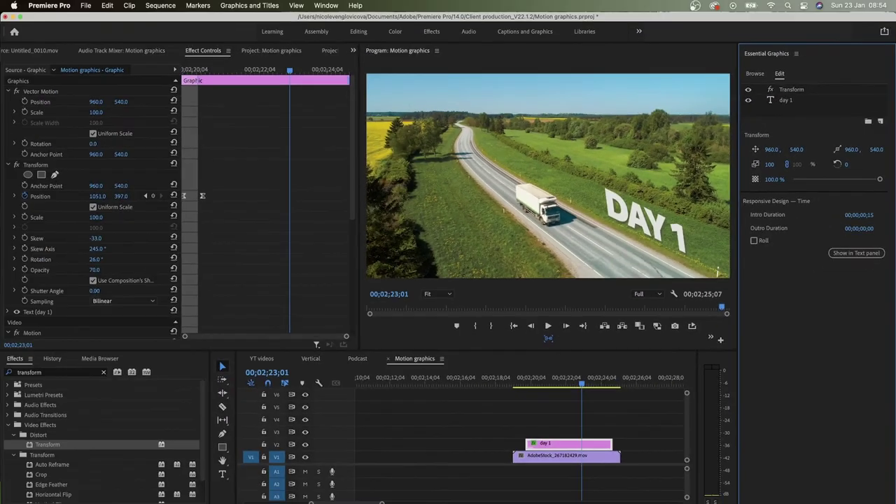
click(860, 228)
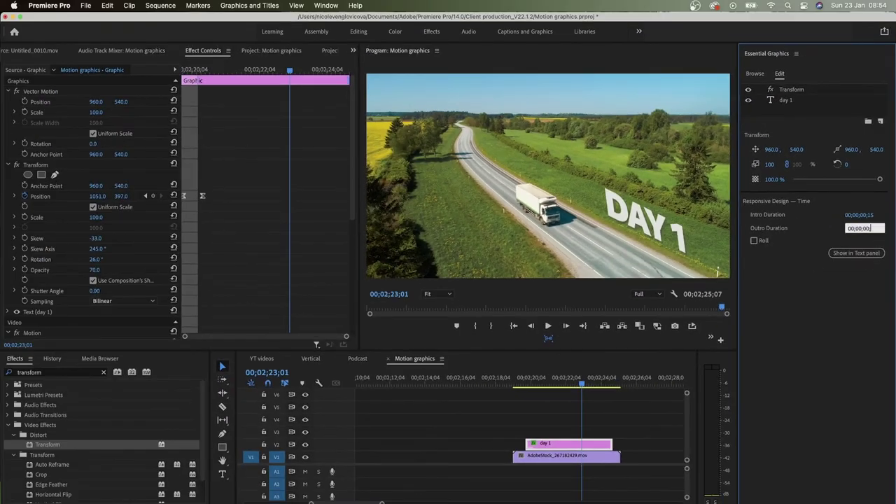
key(Return)
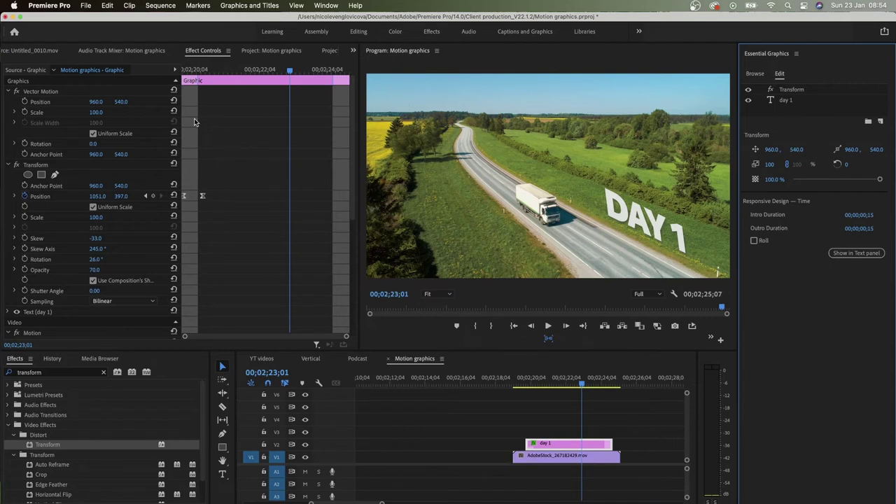
drag(193, 68, 147, 70)
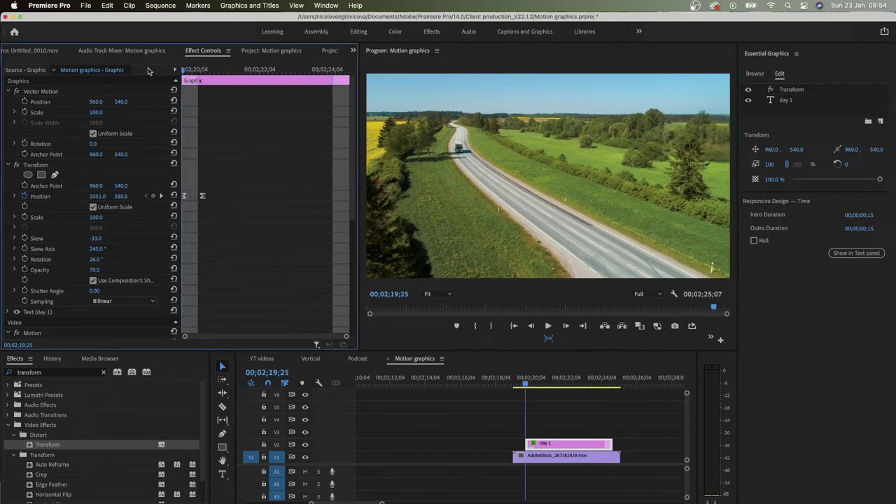
key(space)
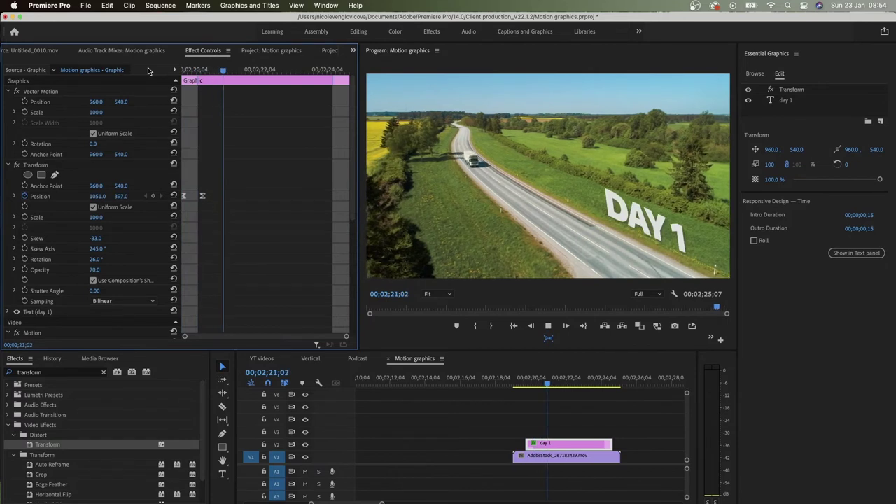
key(space)
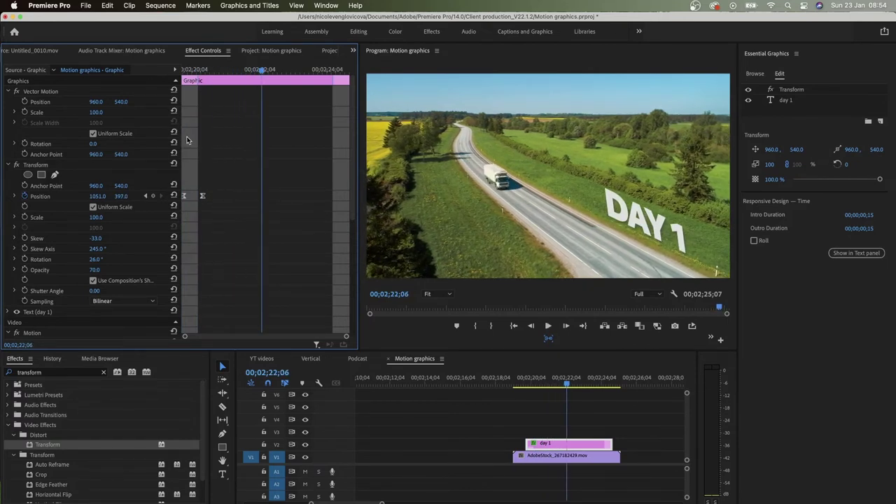
key(Up)
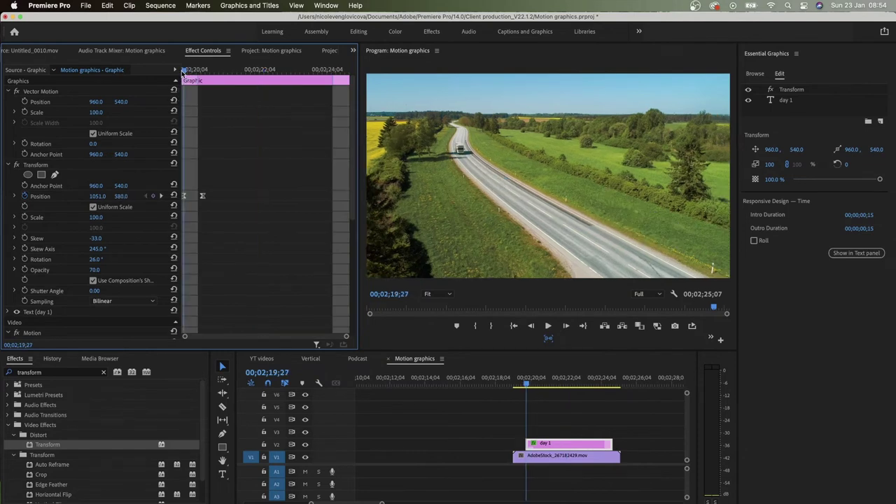
key(space)
key(space)
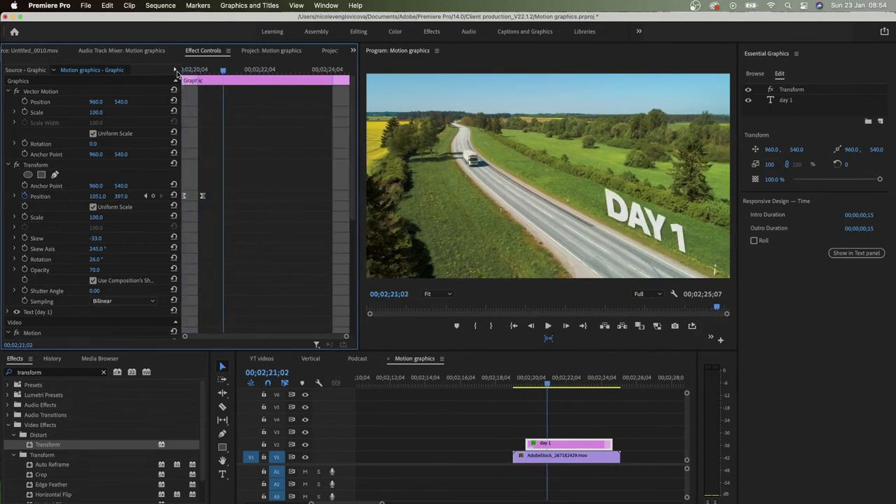
Increase the intro and outro durations to 00;00;00;25 and play back the animation
click(872, 215)
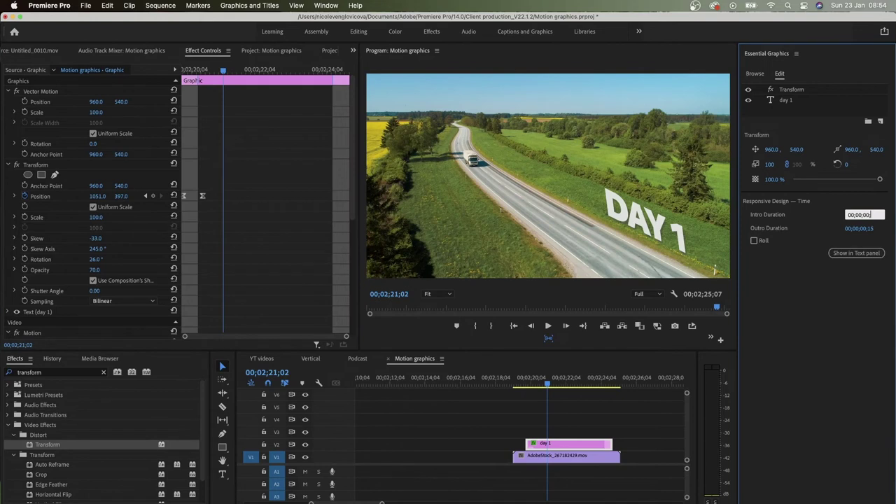
text(25)
key(Return)
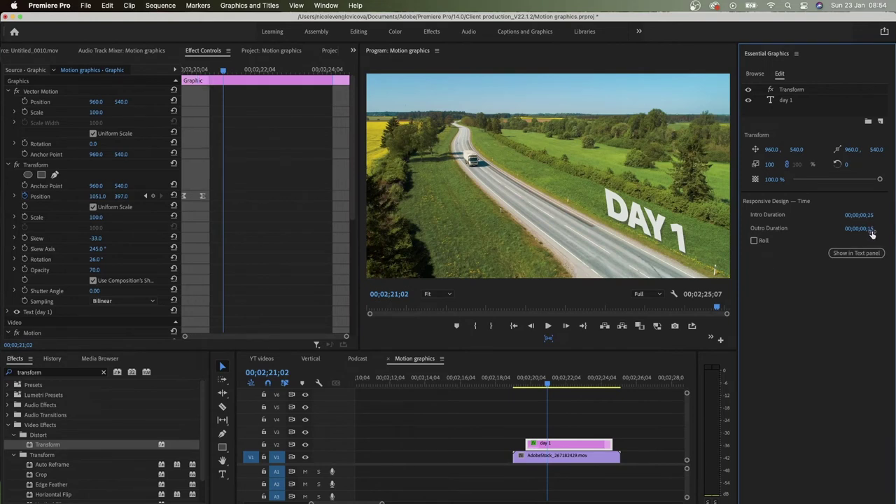
click(872, 230)
text(25)
key(Return)
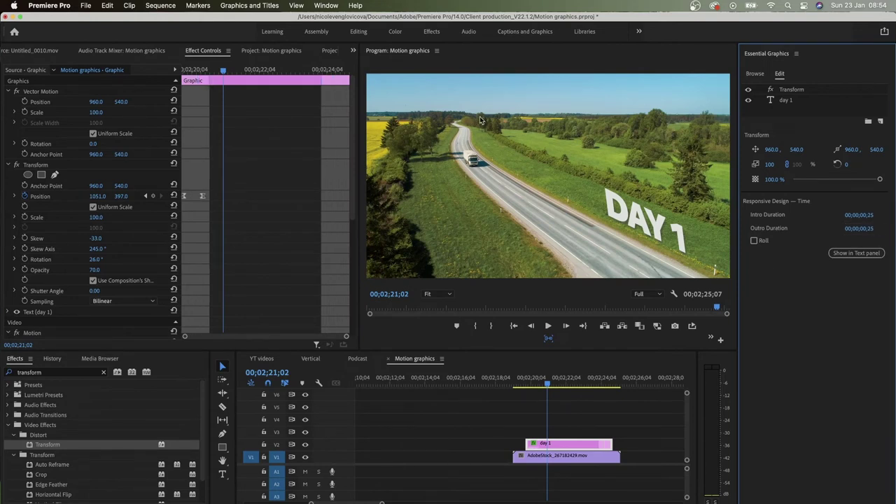
drag(221, 71, 114, 74)
key(space)
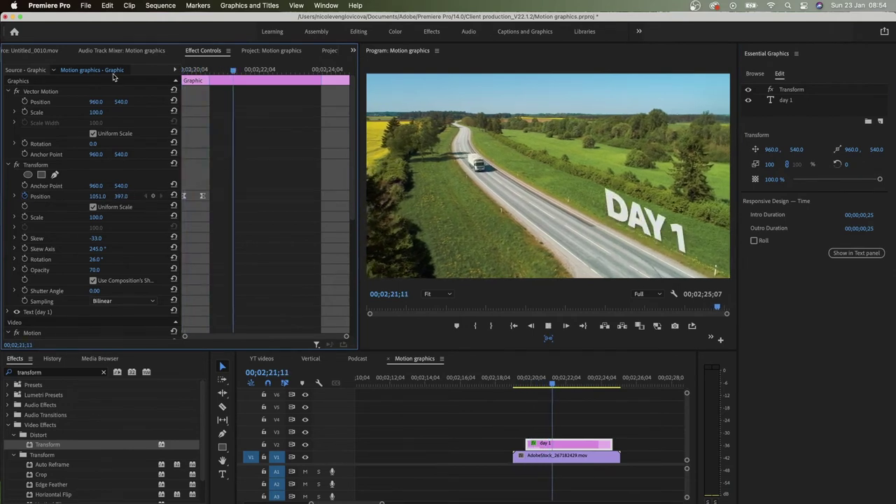
key(space)
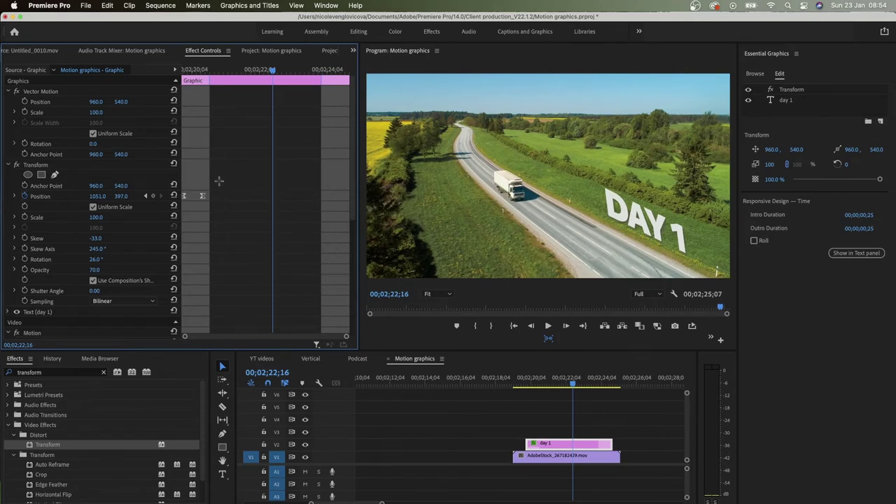
Paste the Position keyframes at the clip end, swapped so DAY 1 sinks from 397 to 580
drag(220, 180, 151, 205)
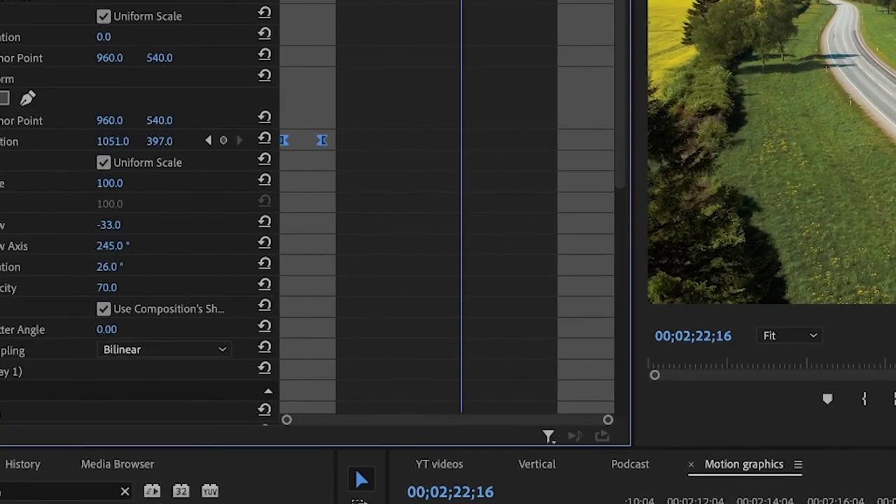
key(shift+End)
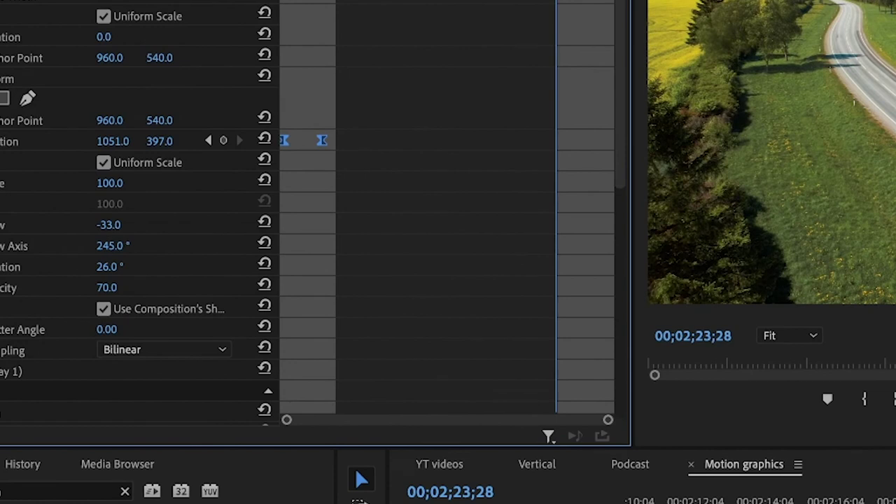
key(ctrl+v)
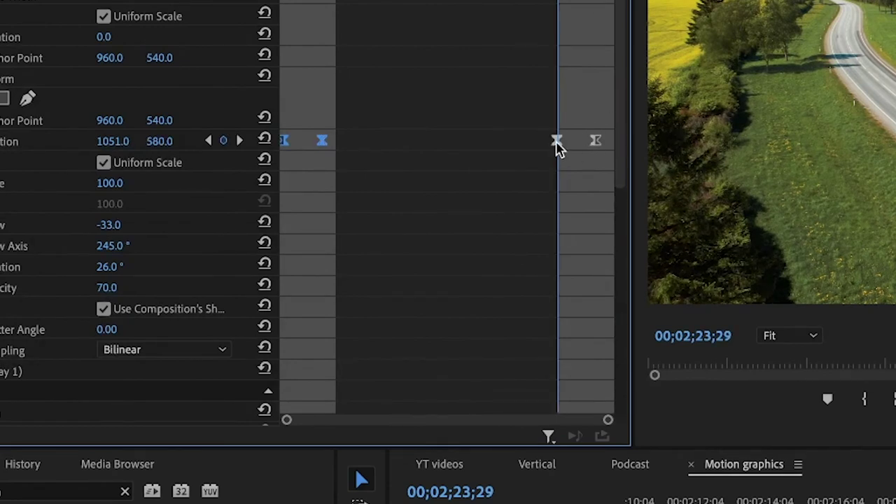
mouse_move(594, 143)
mouse_down()
mouse_move(518, 145)
mouse_move(607, 145)
mouse_up()
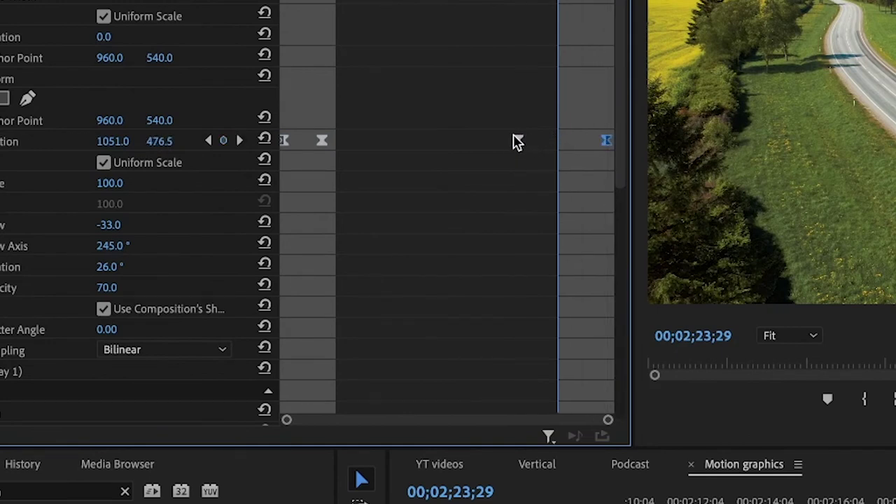
drag(517, 143, 571, 143)
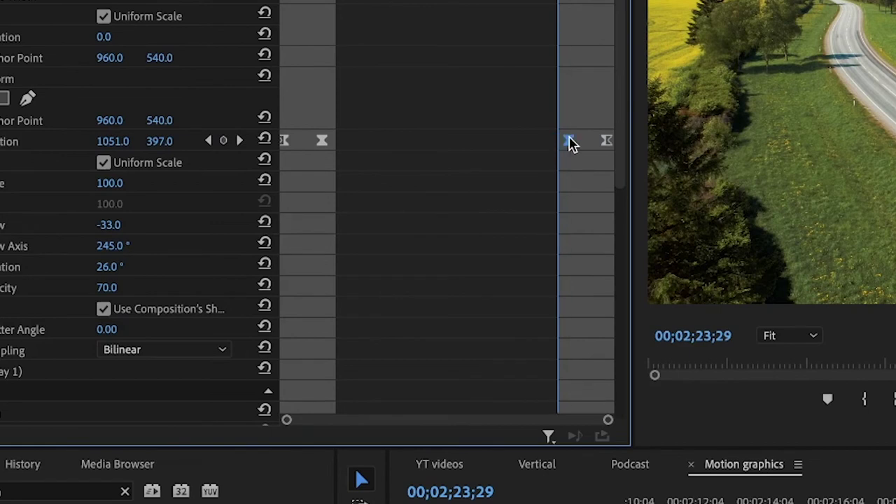
key(space)
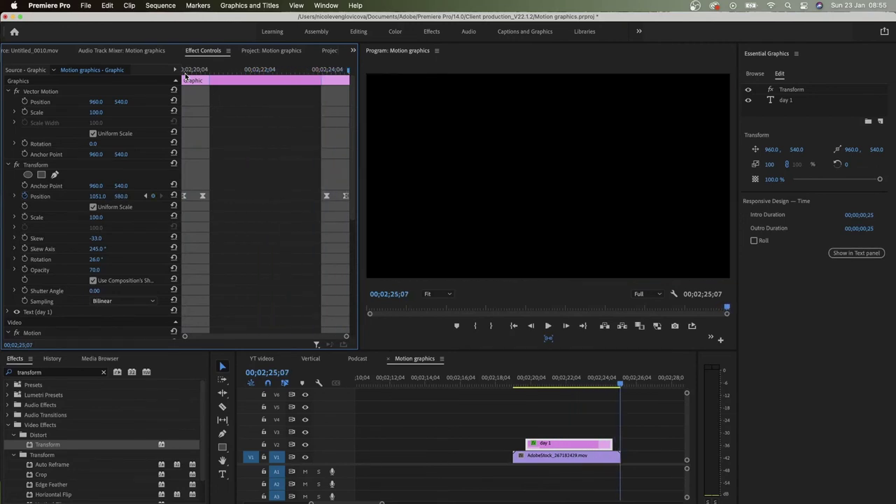
Trim the DAY 1 title clip's end shorter and preview the sequence from the start
click(297, 72)
click(598, 445)
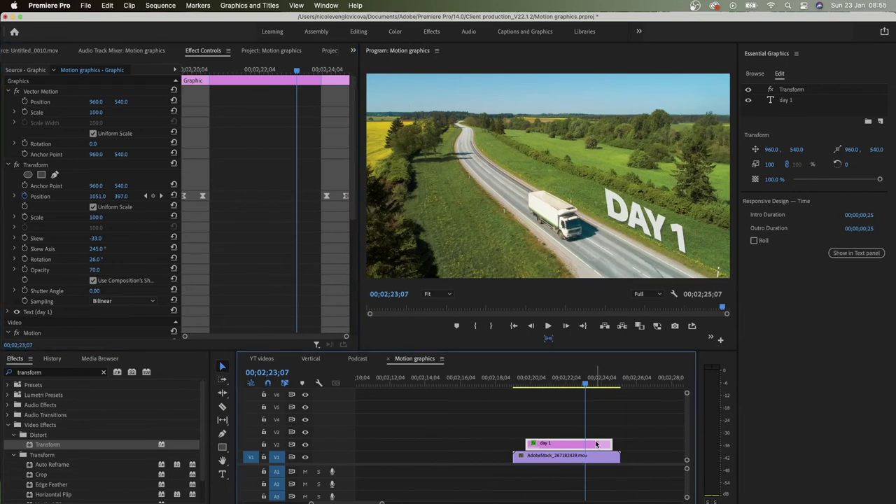
drag(615, 443, 594, 444)
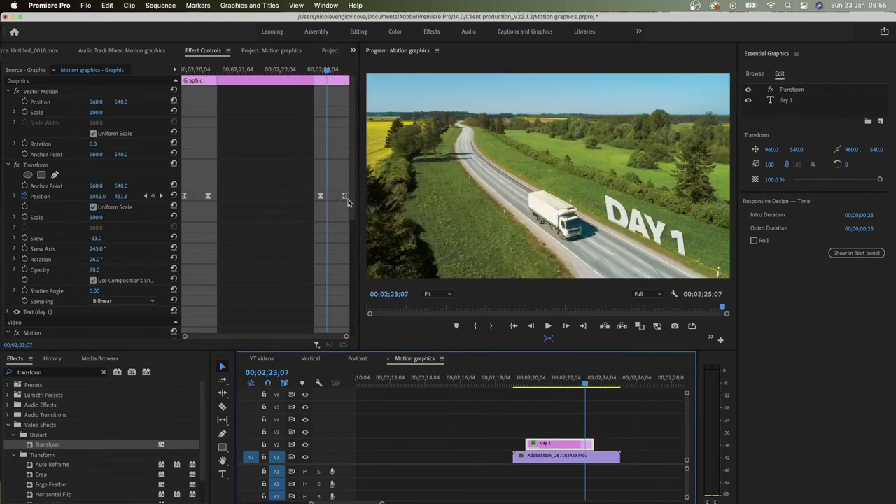
click(521, 382)
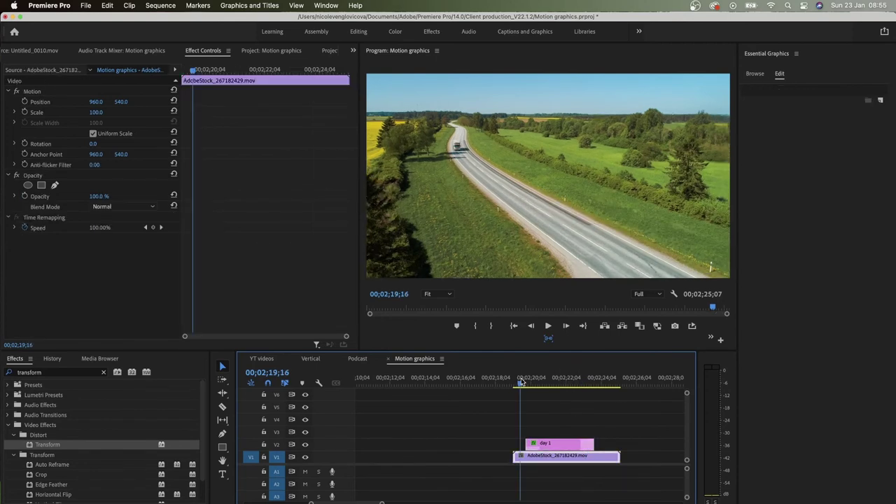
key(space)
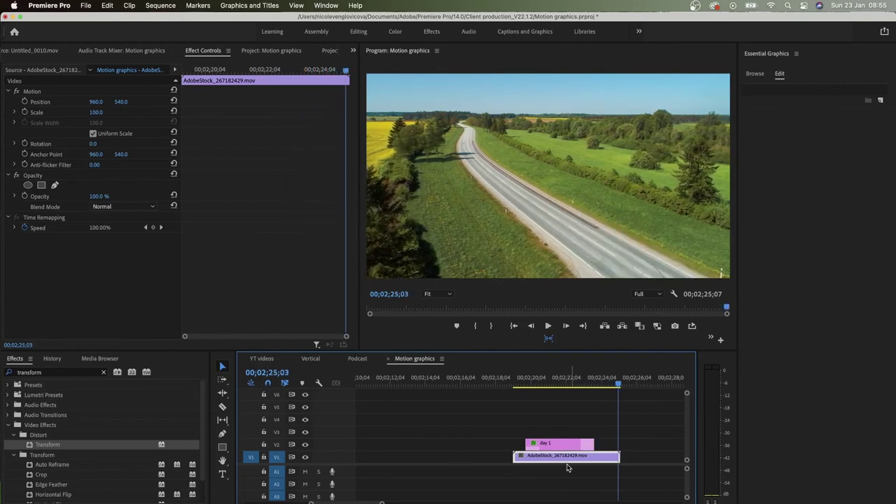
Fine-tune the title's out point to end just before the road footage, then reselect the clip
drag(589, 442, 616, 439)
click(600, 384)
key(space)
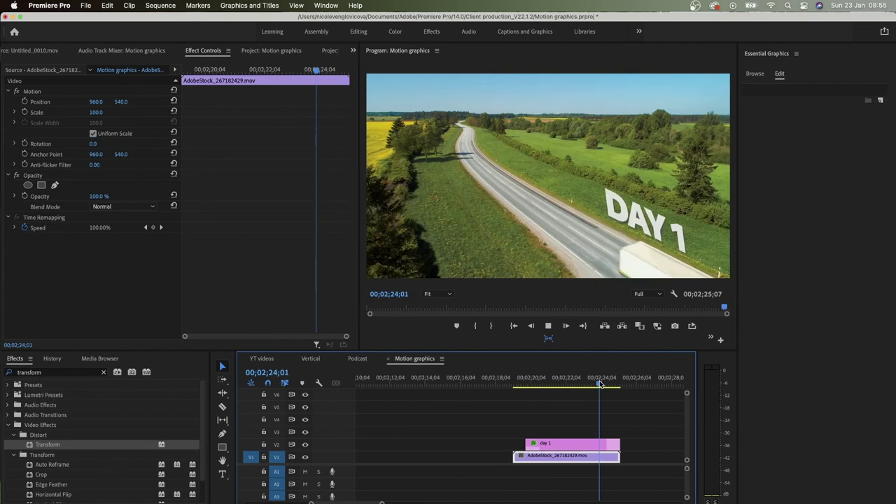
drag(597, 385, 584, 385)
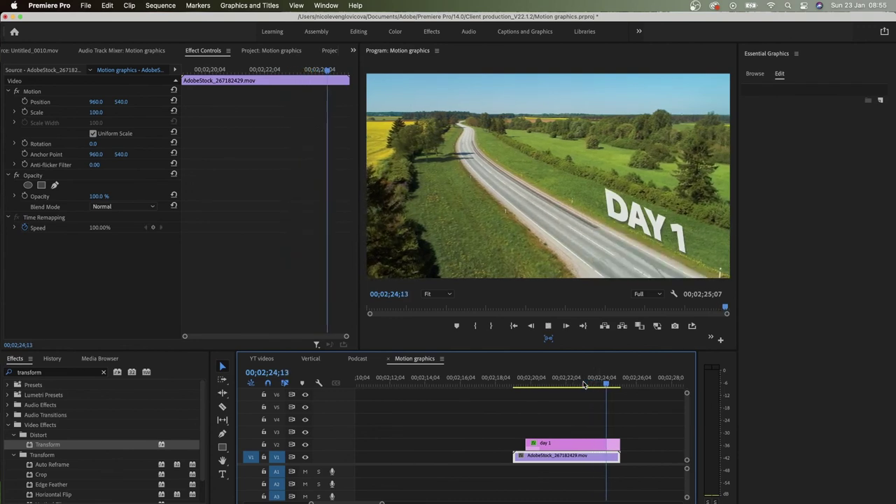
click(578, 383)
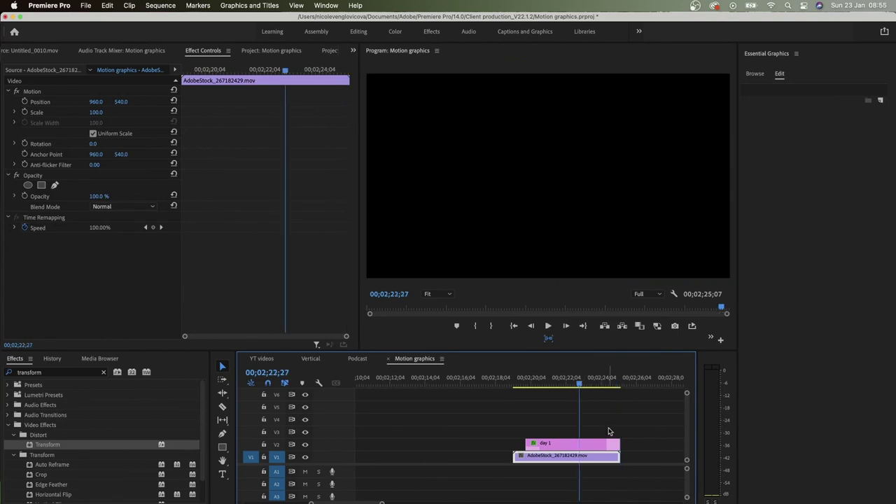
drag(619, 443, 606, 444)
click(563, 383)
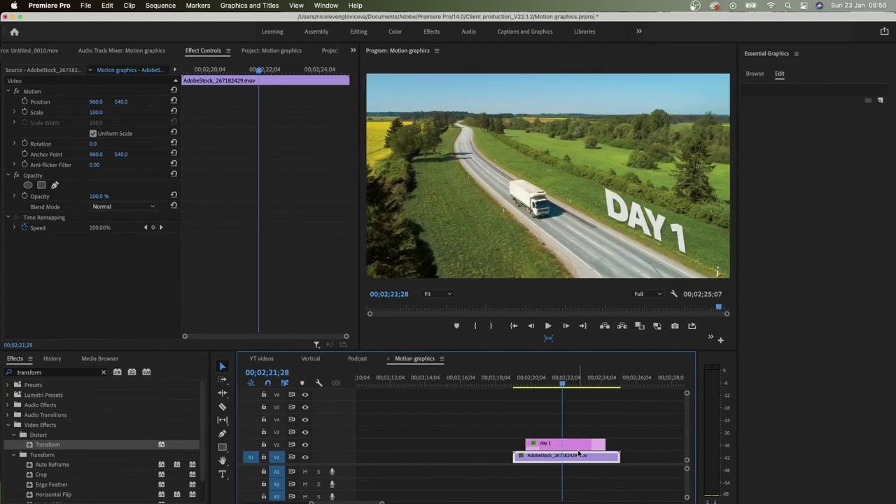
click(581, 444)
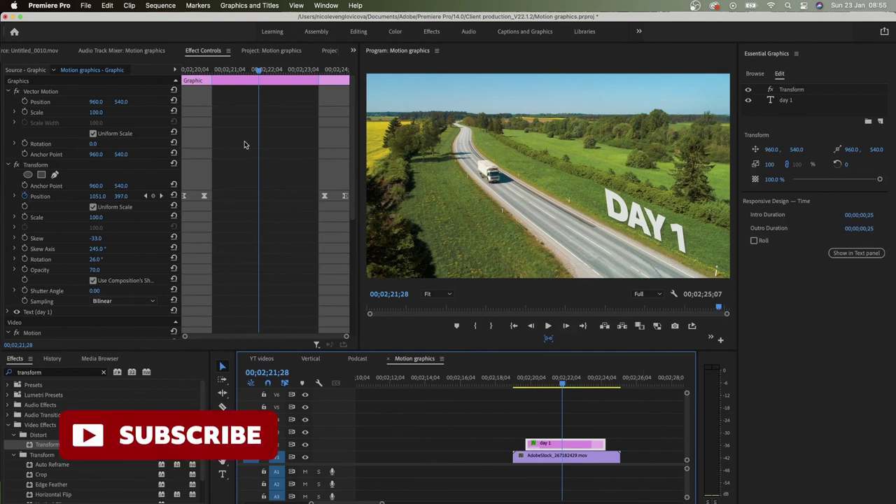
drag(223, 70, 131, 73)
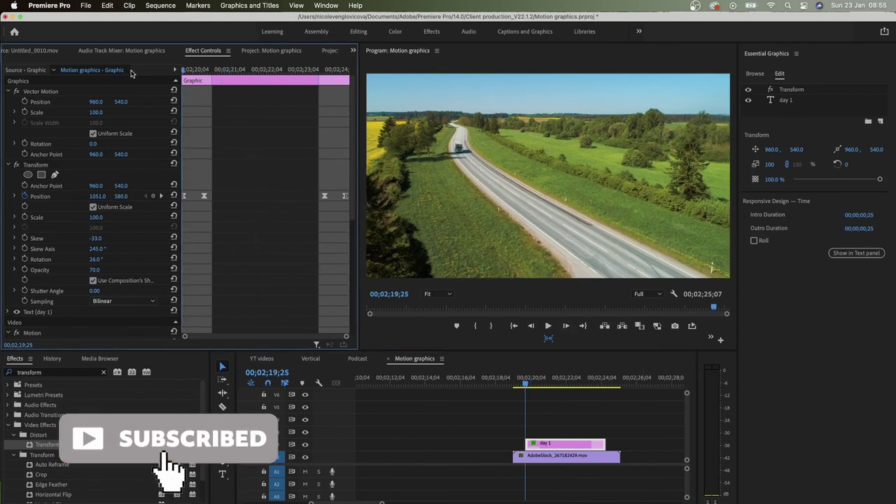
key(space)
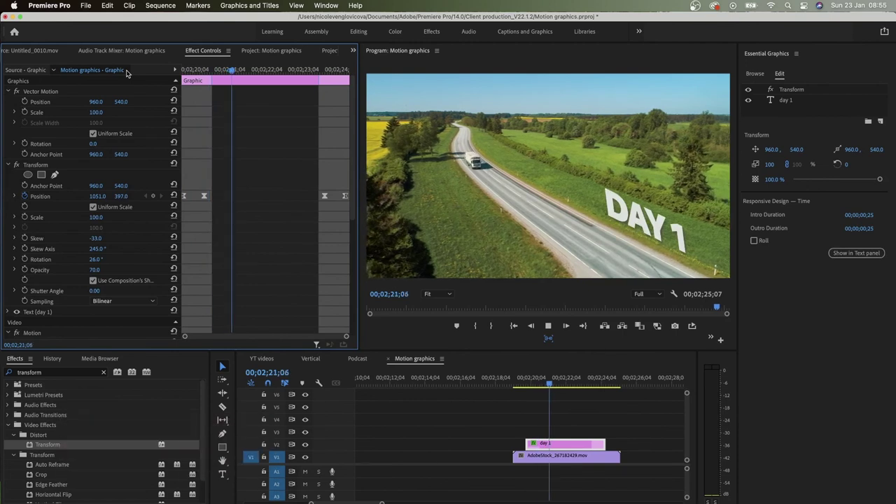